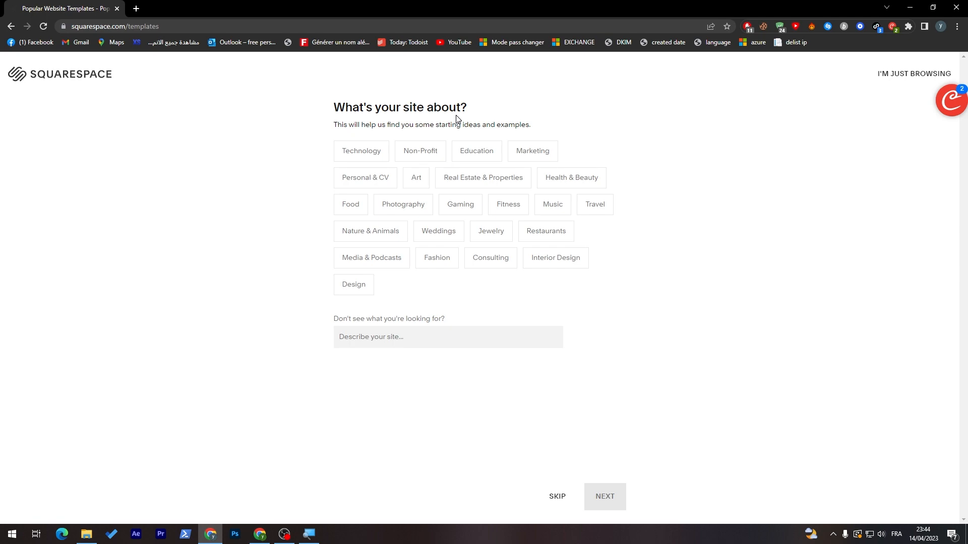
# Step: Try the Media & Podcasts and Personal & CV topics, then type a site description ('newsl')
pyautogui.scroll(2, 457, 116)
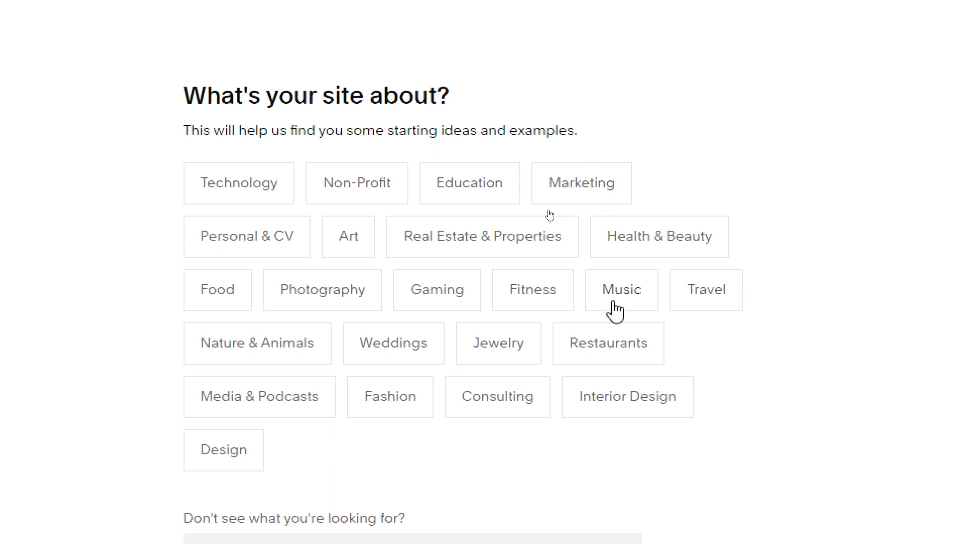
pyautogui.click(232, 401)
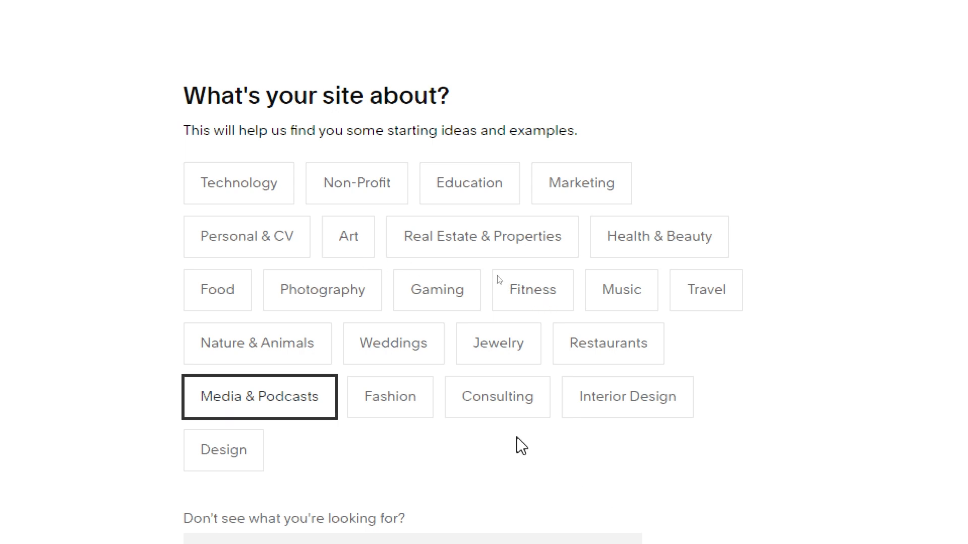
pyautogui.click(235, 245)
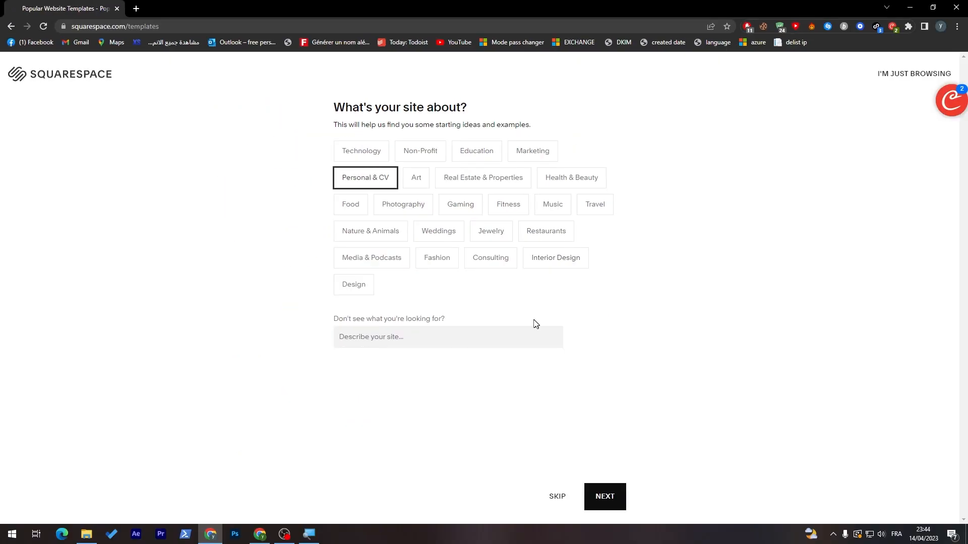
pyautogui.click(597, 501)
pyautogui.click(361, 498)
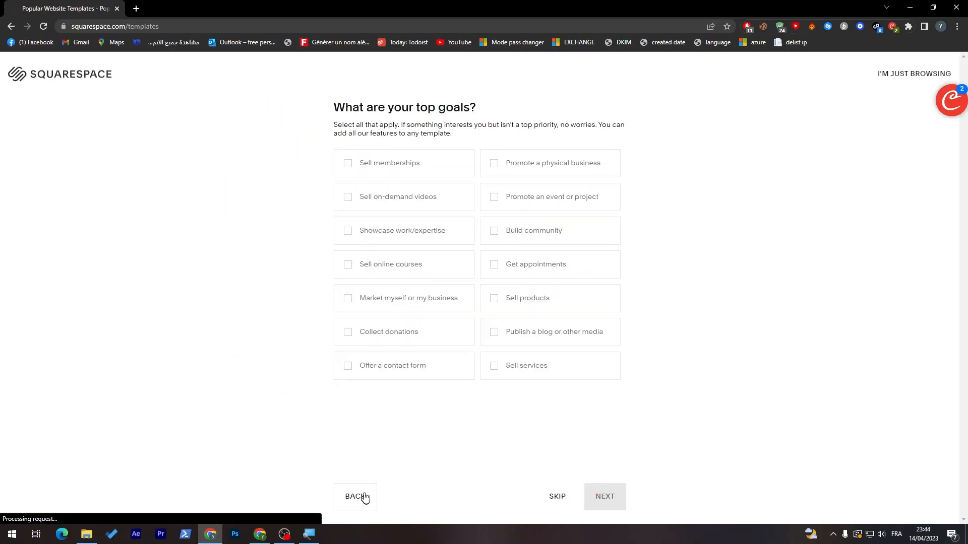
pyautogui.click(346, 332)
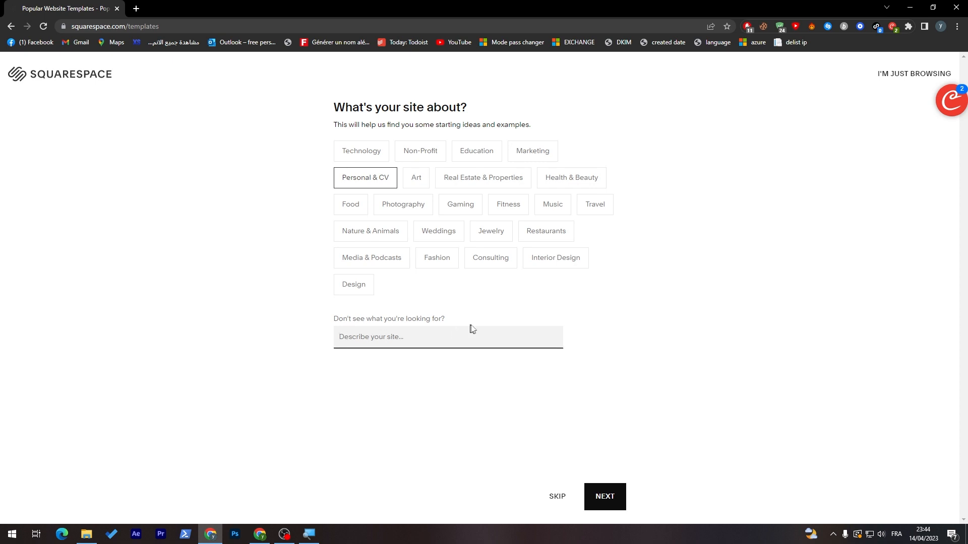
pyautogui.write('newsletter')
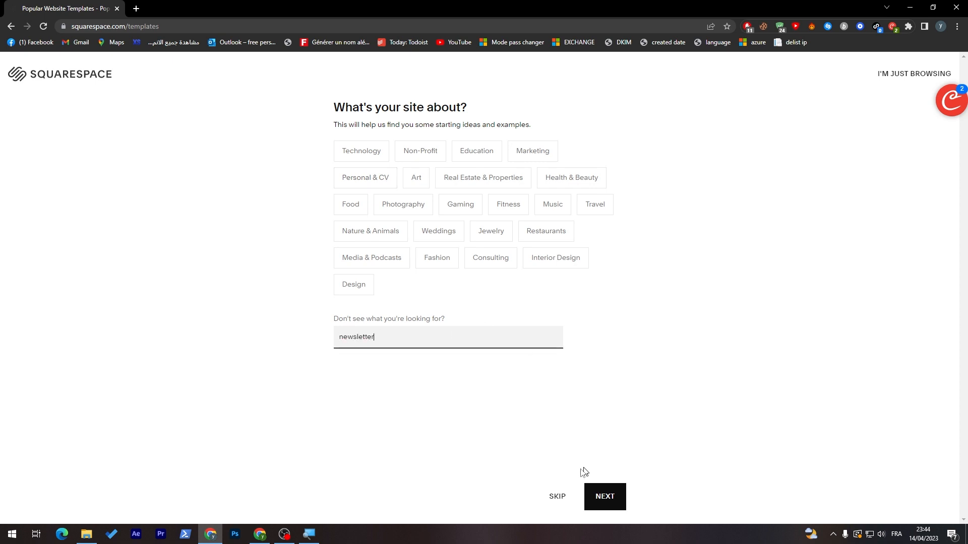
# Step: Mark Build community and Publish a blog or other media as top goals and continue
pyautogui.click(605, 498)
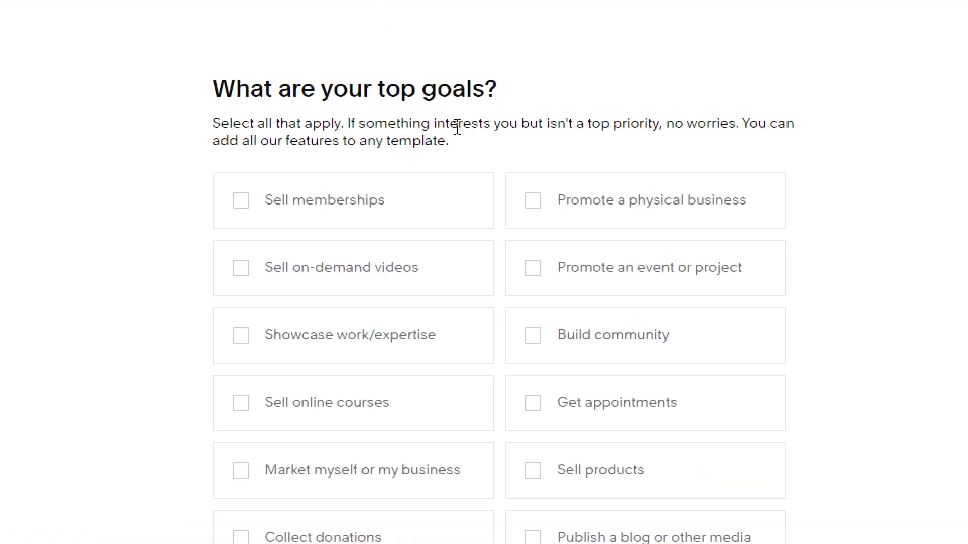
pyautogui.click(625, 255)
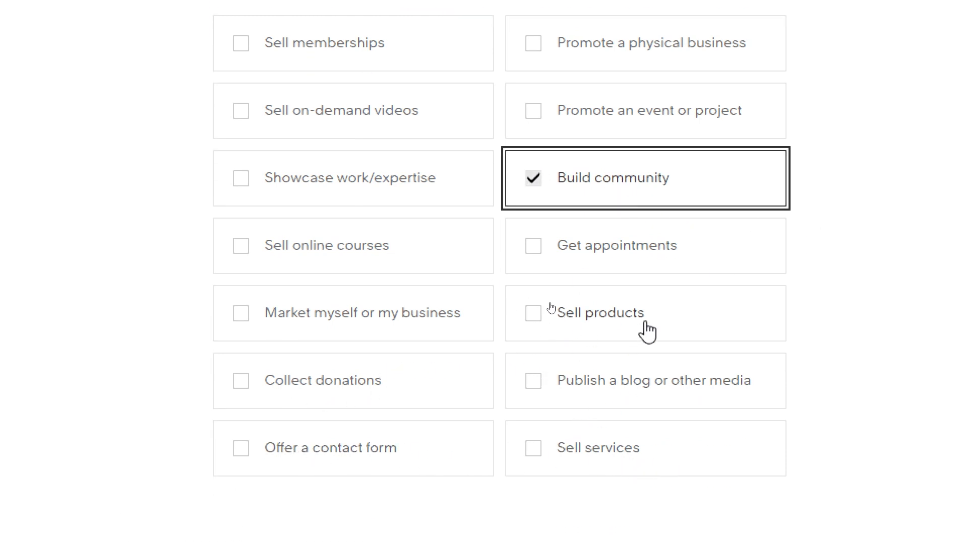
pyautogui.moveTo(606, 392); pyautogui.dragTo(667, 396)
pyautogui.click(671, 406)
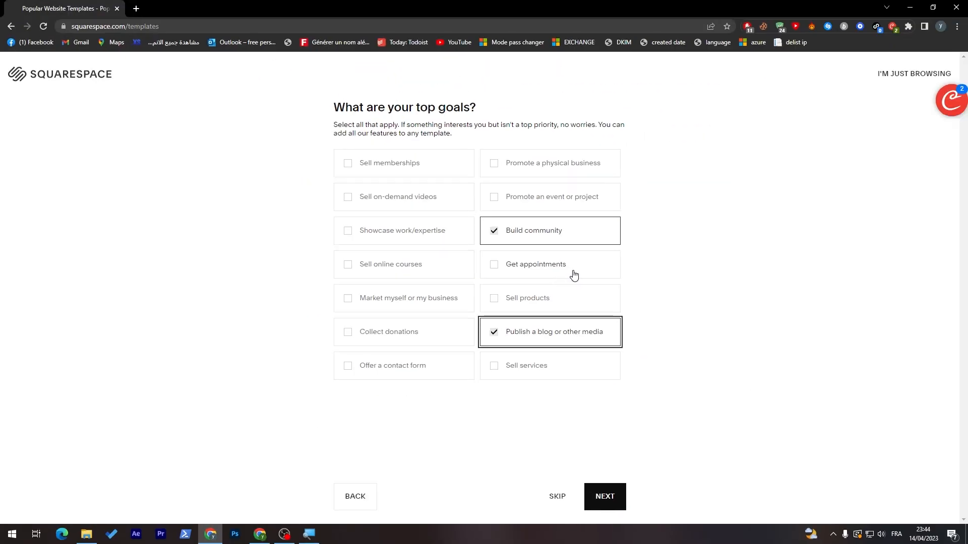
pyautogui.click(678, 378)
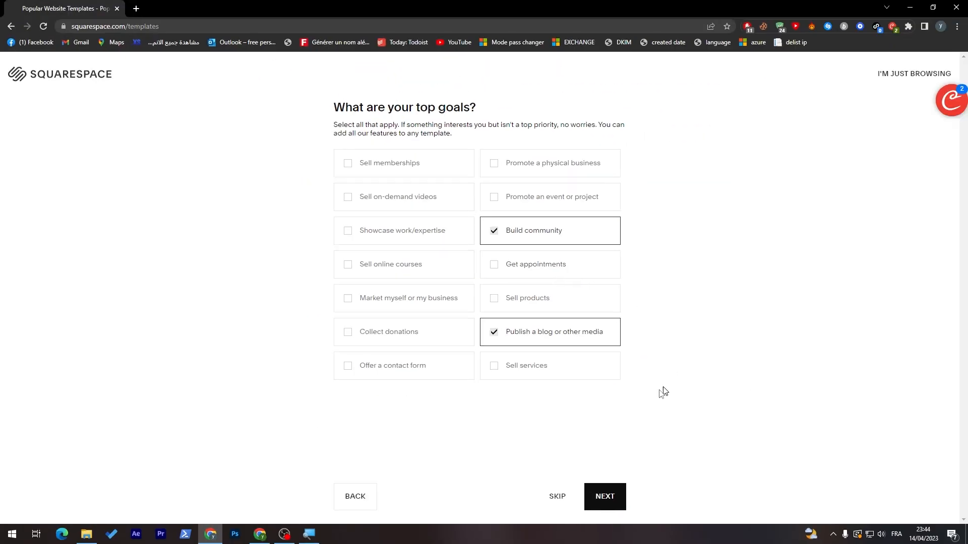
pyautogui.click(611, 486)
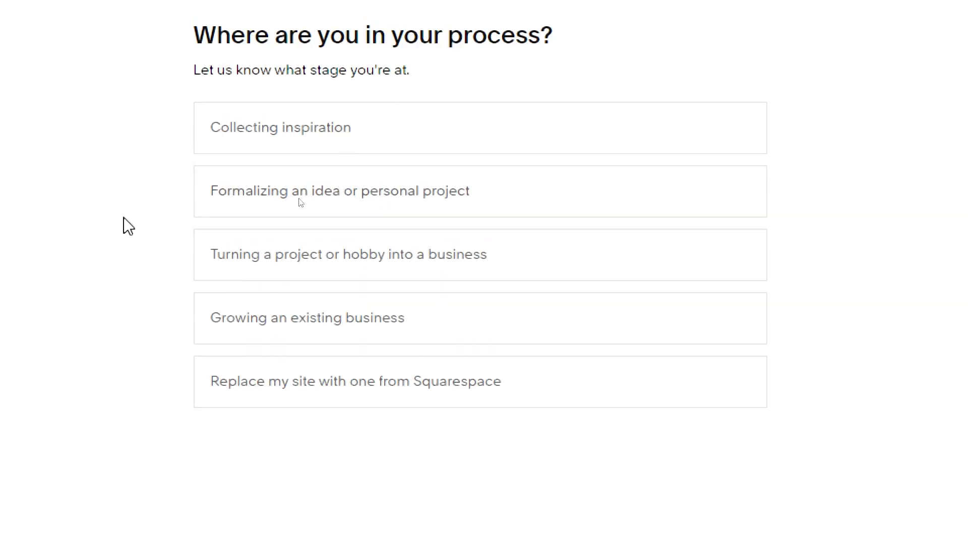
# Step: Choose Collecting inspiration as the stage and finish to see Media & Podcasts Blog templates
pyautogui.click(259, 138)
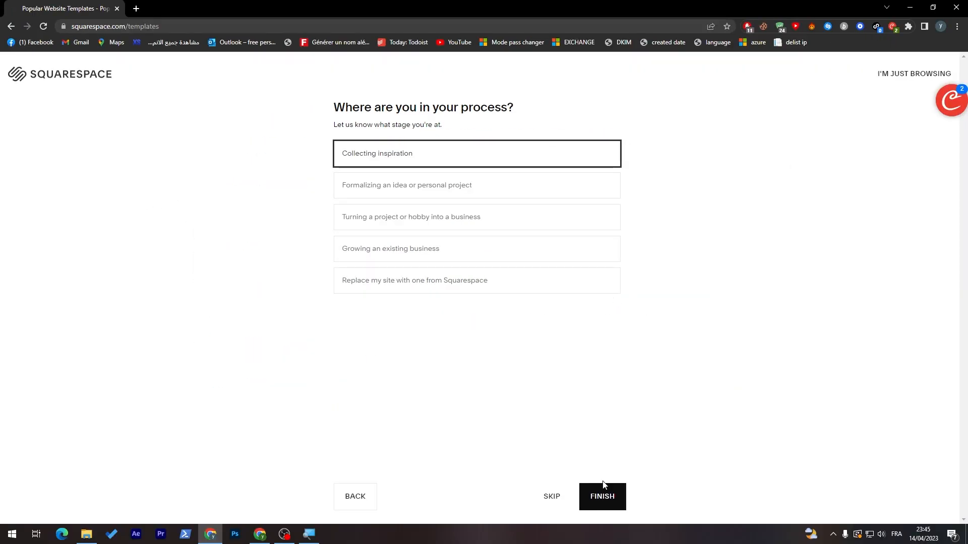
pyautogui.click(604, 486)
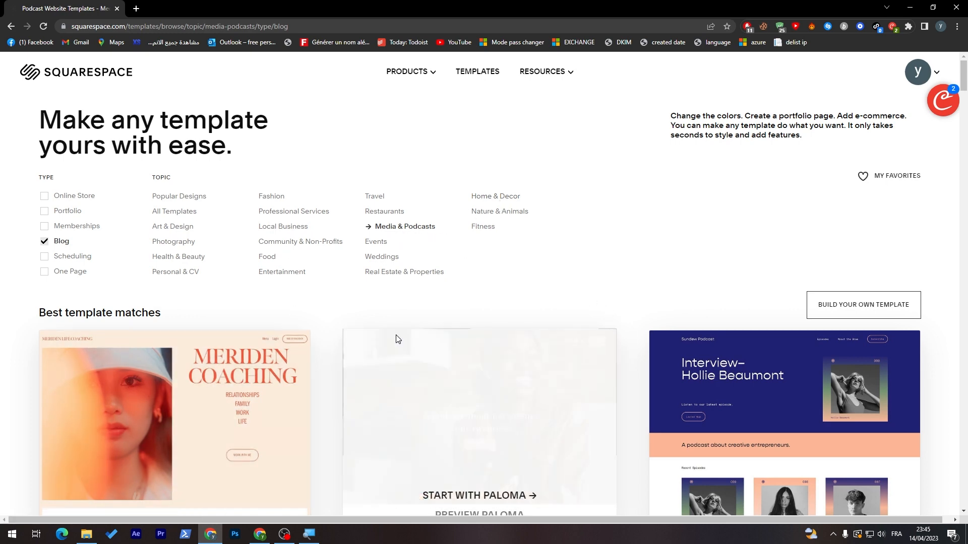
# Step: Browse the Blog templates and start a new site from the Vester template
pyautogui.scroll(-20, 965, 214)
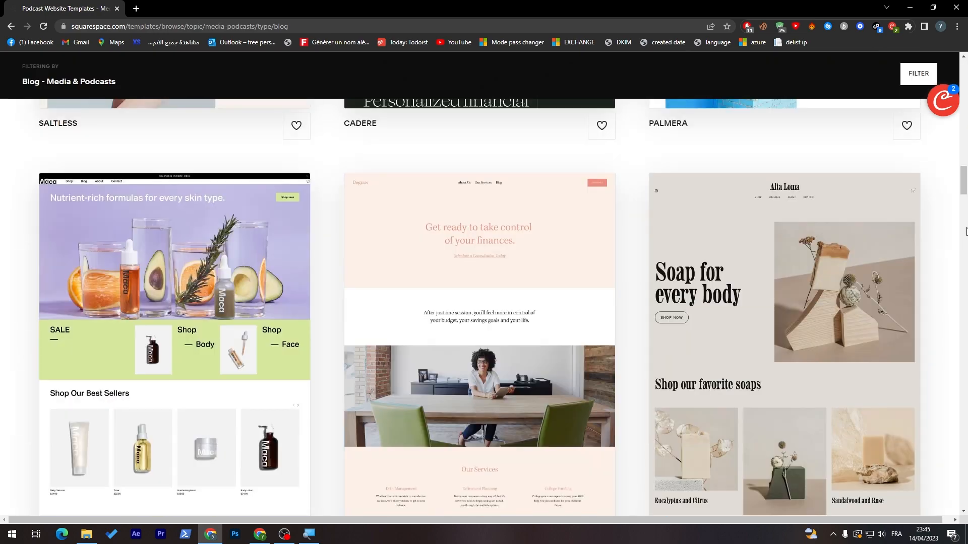
pyautogui.scroll(-17, 965, 230)
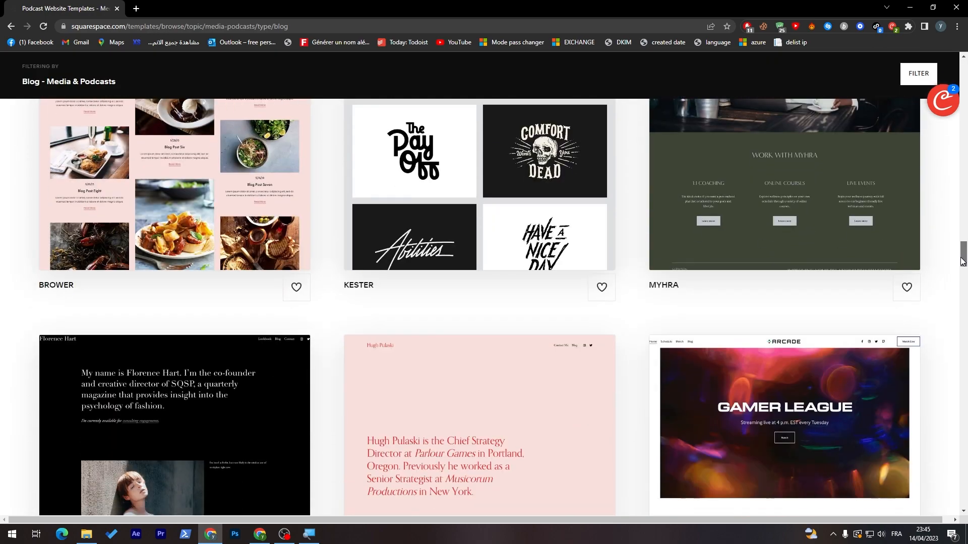
pyautogui.moveTo(962, 262); pyautogui.dragTo(965, 299)
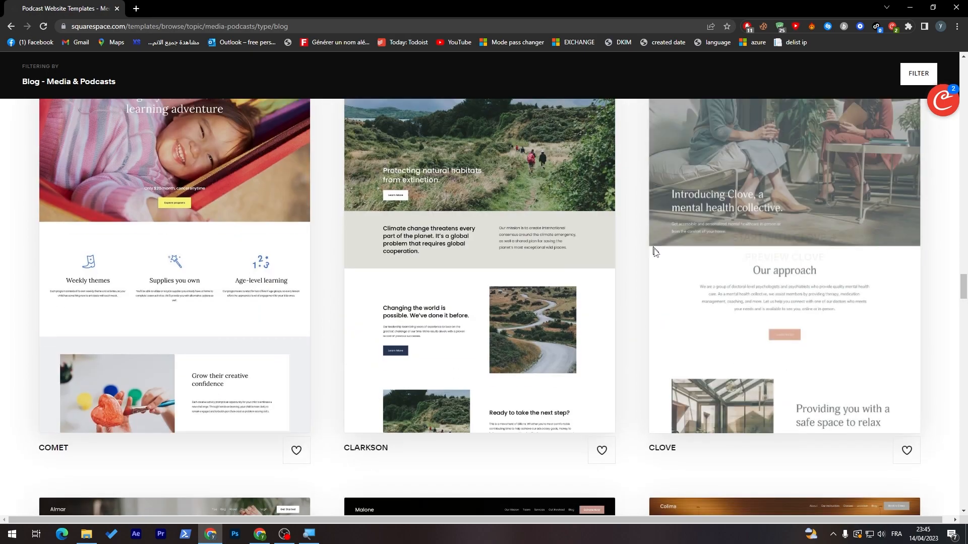
pyautogui.moveTo(760, 238)
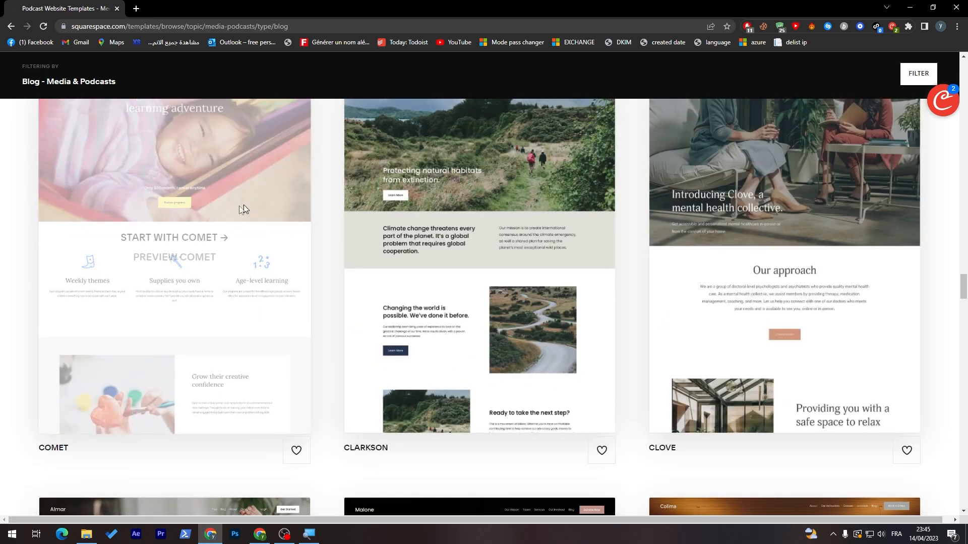
pyautogui.moveTo(963, 294); pyautogui.dragTo(964, 408)
pyautogui.scroll(5, 599, 322)
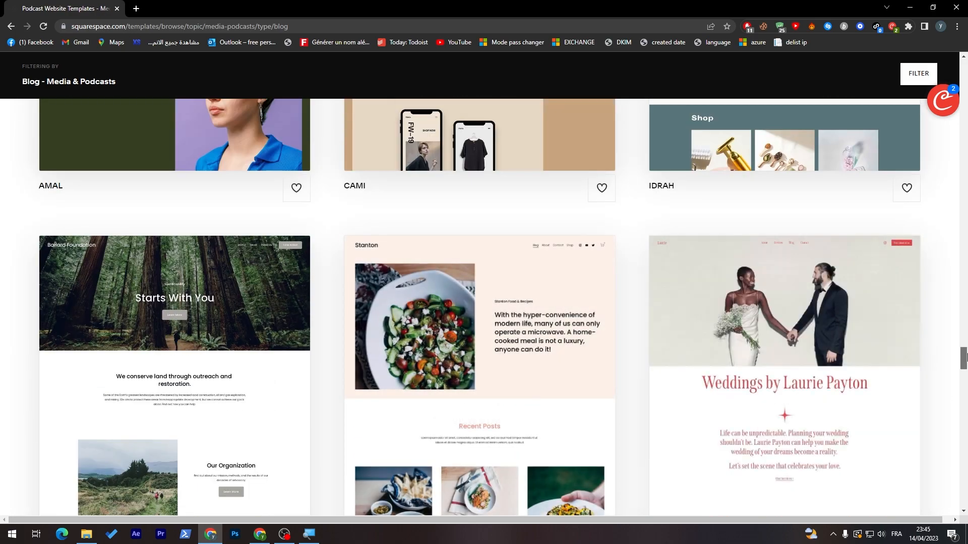
pyautogui.scroll(-7, 963, 376)
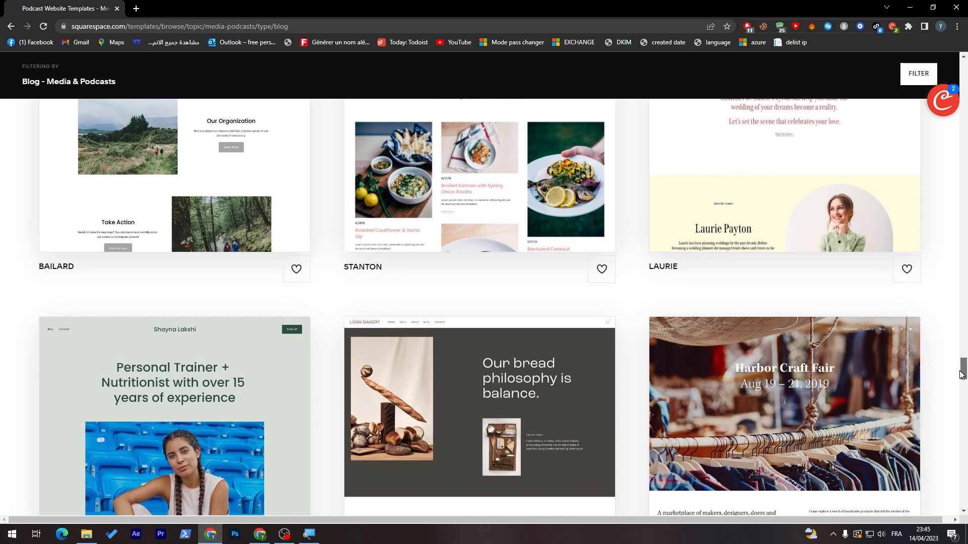
pyautogui.scroll(-5, 962, 381)
pyautogui.moveTo(957, 388)
pyautogui.mouseDown()
pyautogui.moveTo(958, 362)
pyautogui.moveTo(957, 404)
pyautogui.mouseUp()
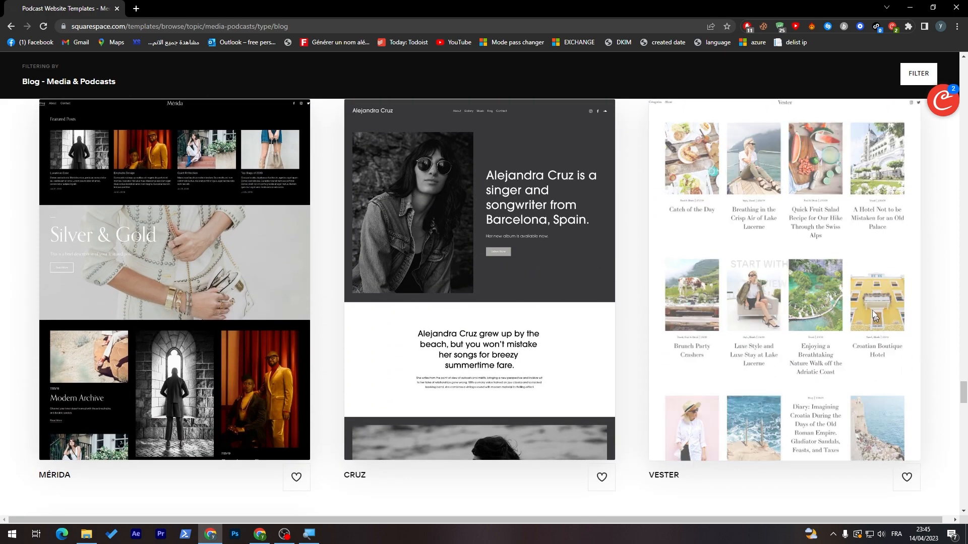
pyautogui.moveTo(782, 294)
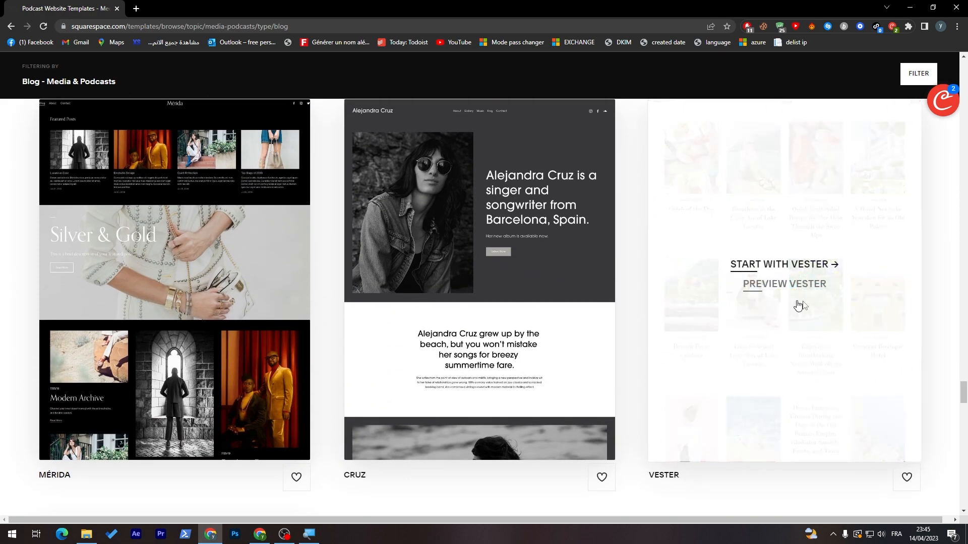
pyautogui.click(828, 266)
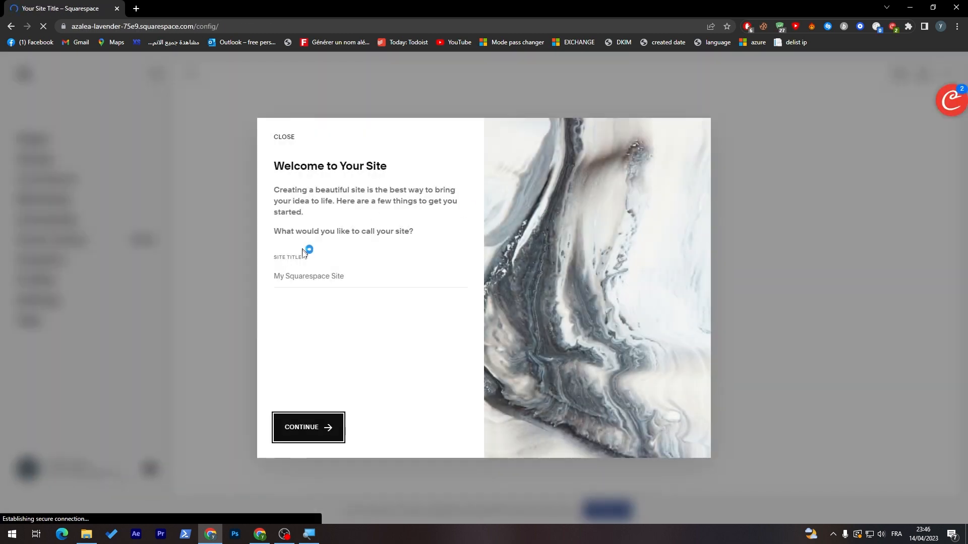
# Step: Enter 'Tutorial' as the site title
pyautogui.click(301, 279)
pyautogui.click(301, 280)
pyautogui.write('Tutoria')
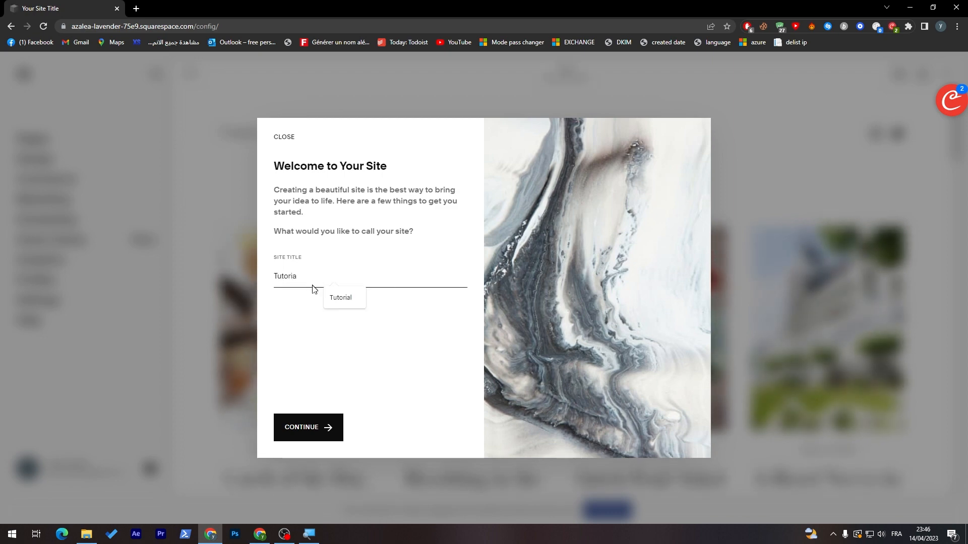
pyautogui.click(341, 303)
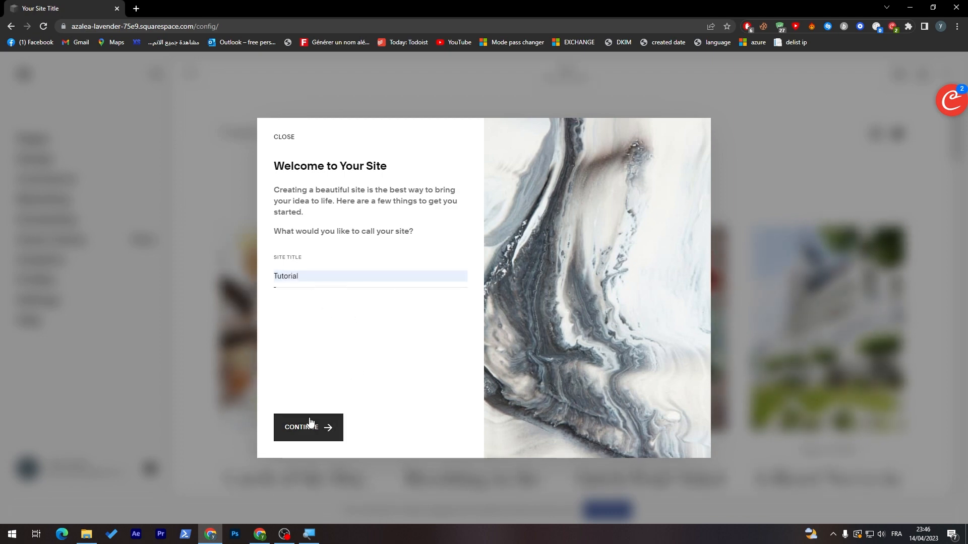
# Step: Step through the intro tour to reach the site editor
pyautogui.click(323, 429)
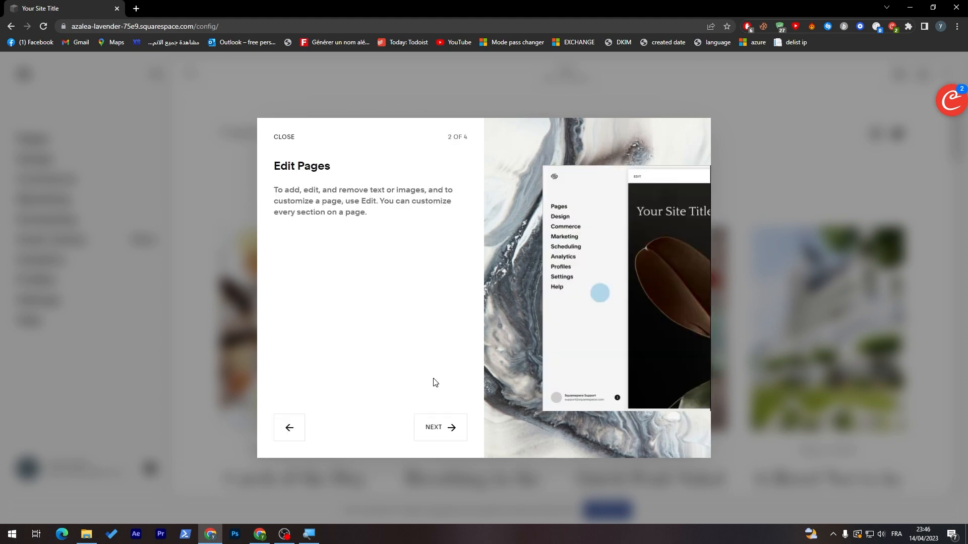
pyautogui.click(432, 428)
pyautogui.click(433, 438)
pyautogui.click(434, 428)
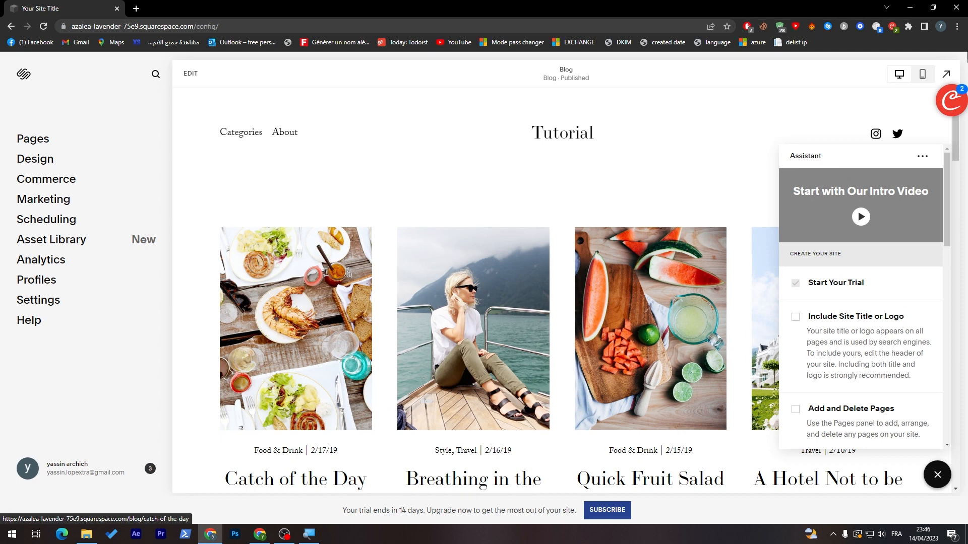
# Step: Dismiss the coupon extension's popup after viewing its wallet and account settings
pyautogui.moveTo(951, 101)
pyautogui.click(932, 116)
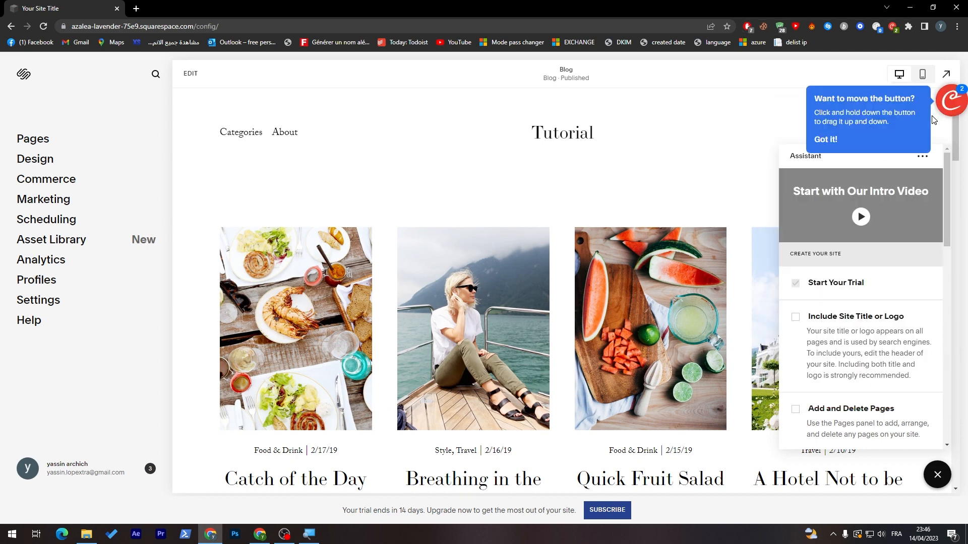
pyautogui.moveTo(945, 107)
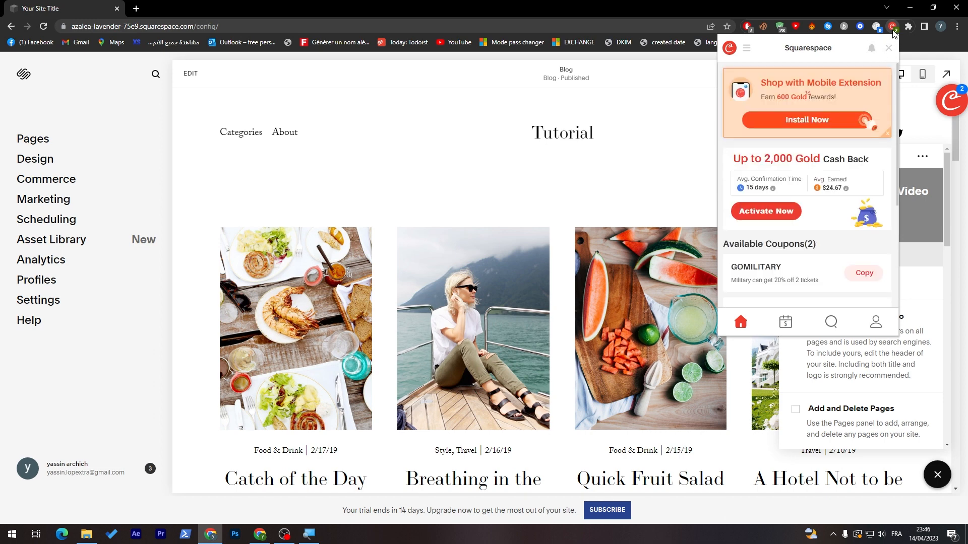
pyautogui.click(876, 321)
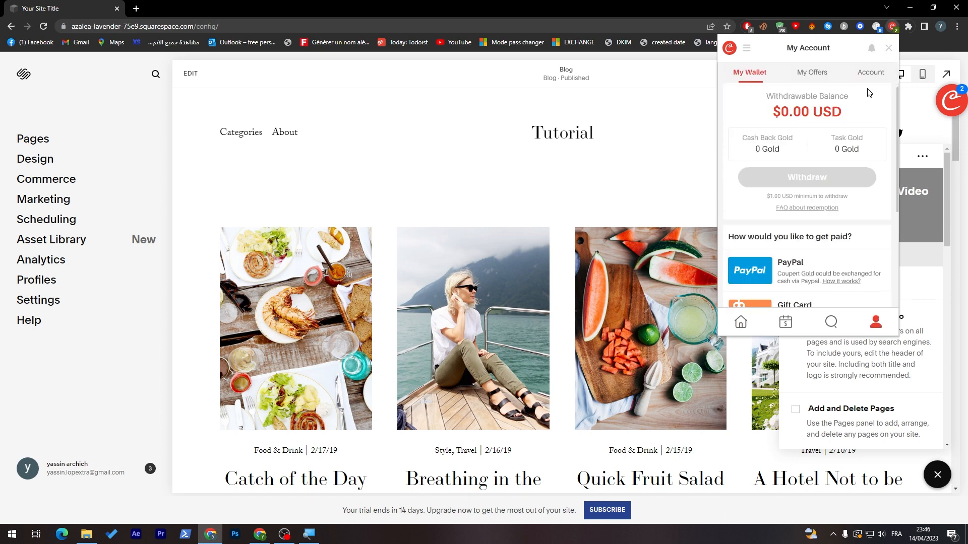
pyautogui.click(870, 73)
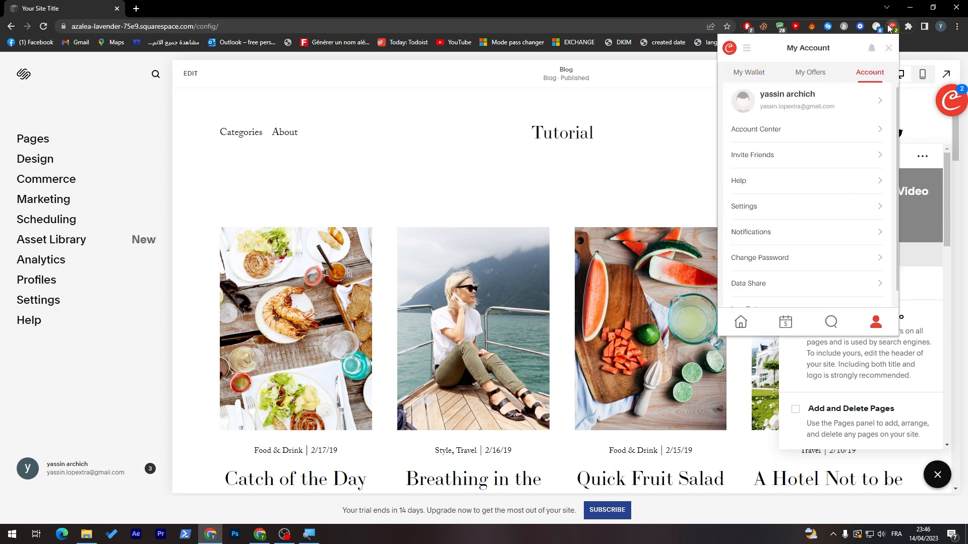
# Step: Remove the Coupert extension from Chrome and close its feedback tab
pyautogui.rightClick(888, 26)
pyautogui.click(837, 75)
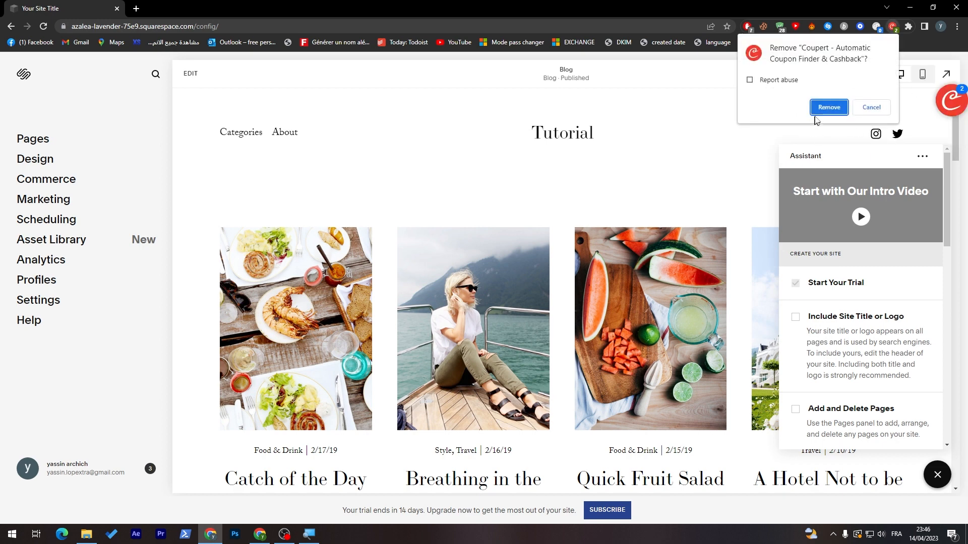
pyautogui.click(828, 107)
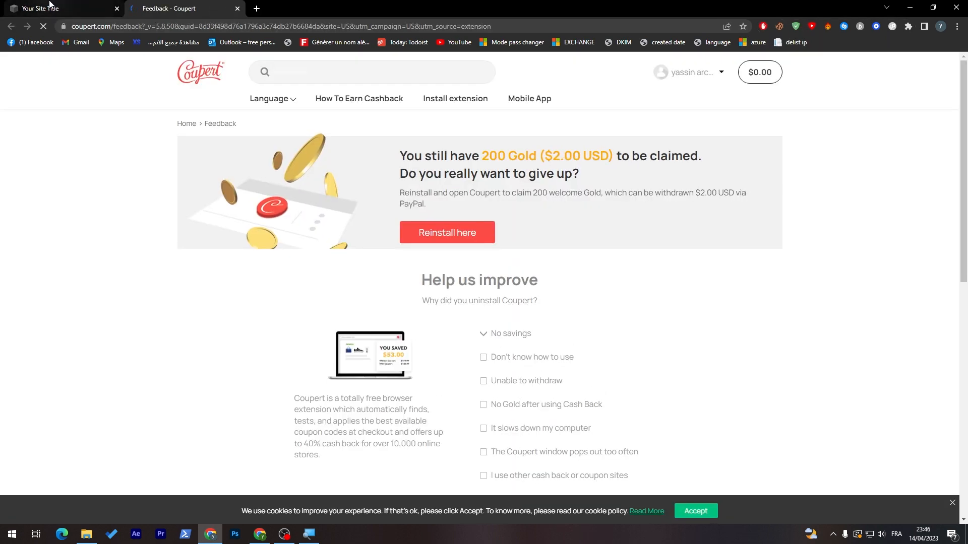
pyautogui.click(120, 11)
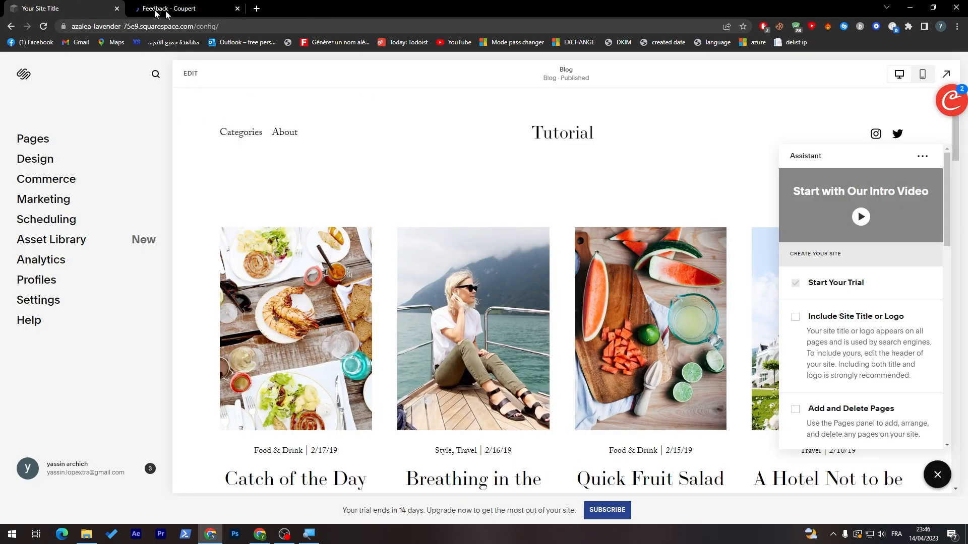
pyautogui.click(237, 9)
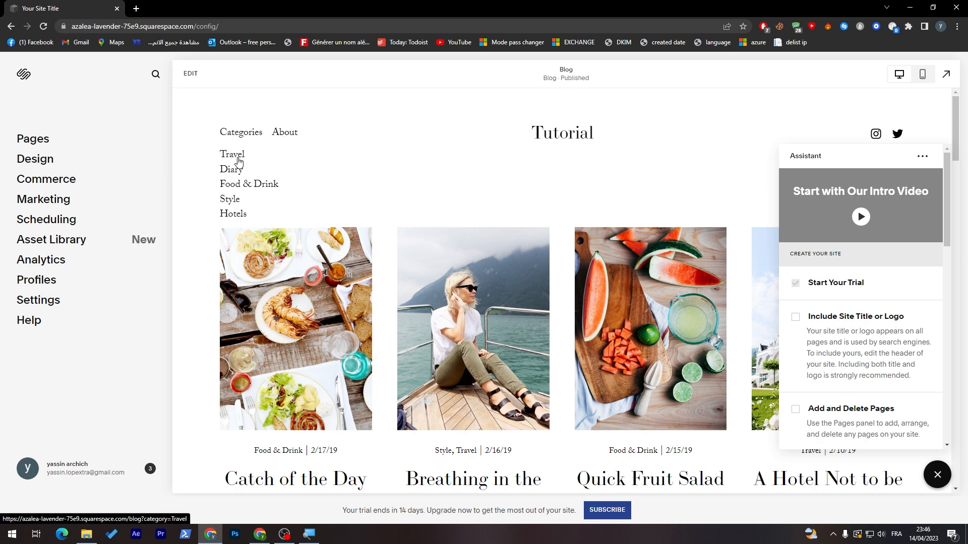
# Step: Open the Catch of the Day post and hide the Assistant panel with Don't Show Again
pyautogui.click(290, 293)
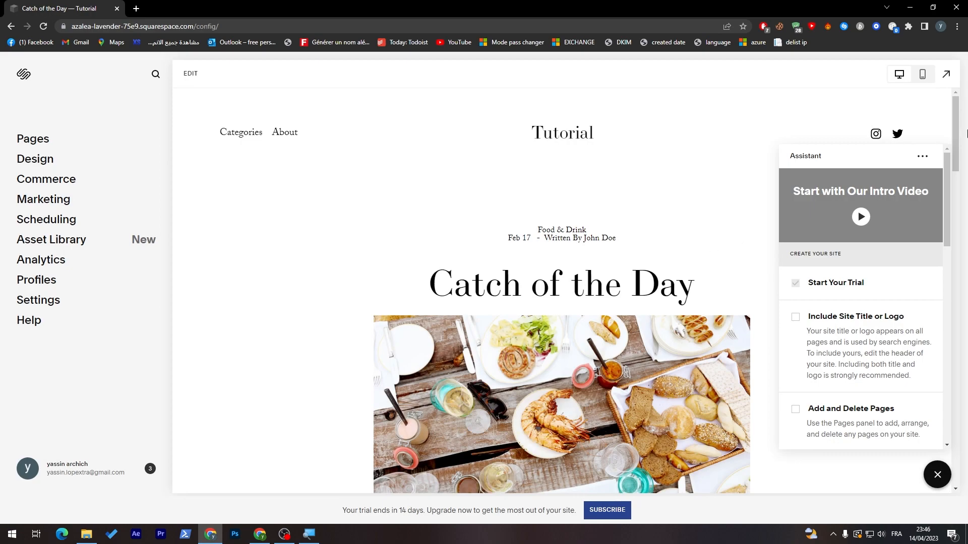
pyautogui.moveTo(955, 134); pyautogui.dragTo(554, 72)
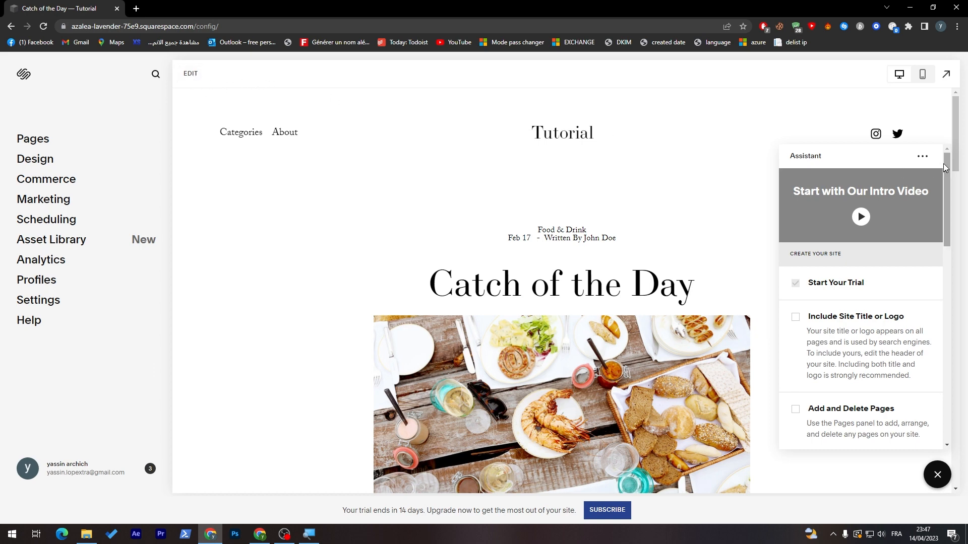
pyautogui.click(922, 157)
pyautogui.click(875, 222)
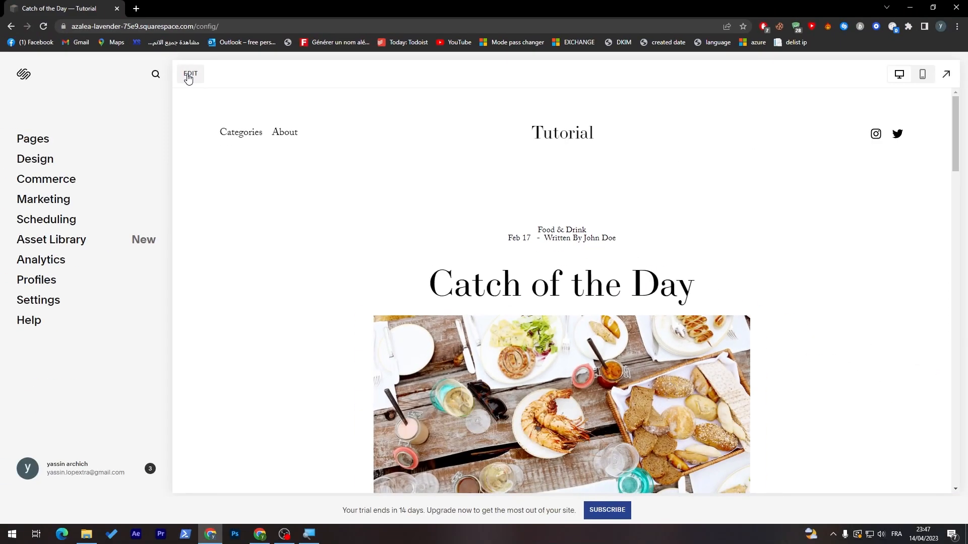
pyautogui.click(189, 75)
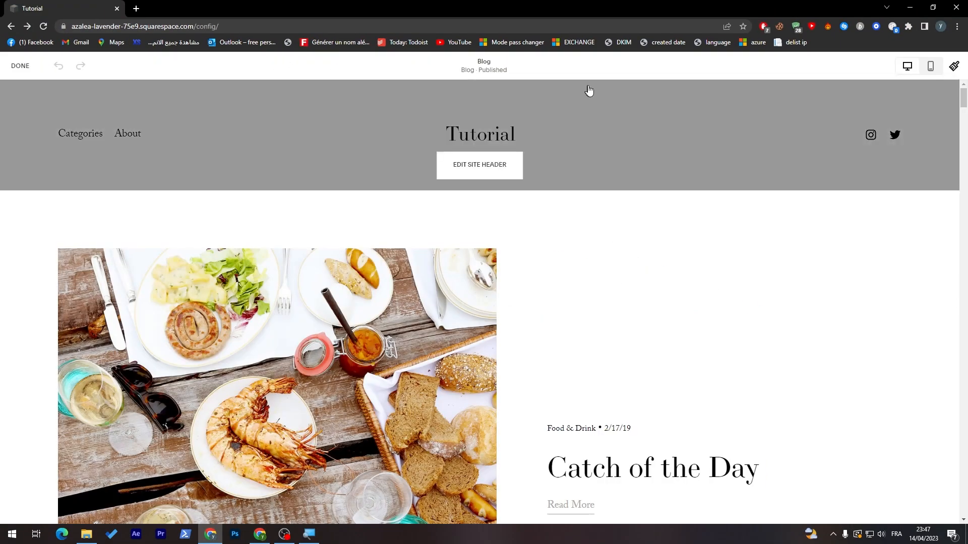
# Step: Open the site header settings and move the panel aside
pyautogui.moveTo(461, 187)
pyautogui.click(480, 166)
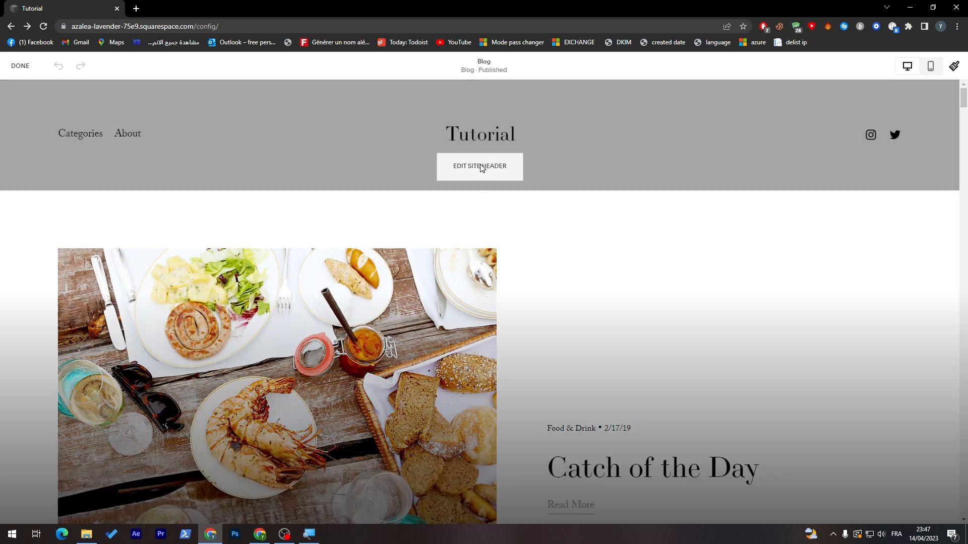
pyautogui.moveTo(855, 212); pyautogui.dragTo(674, 146)
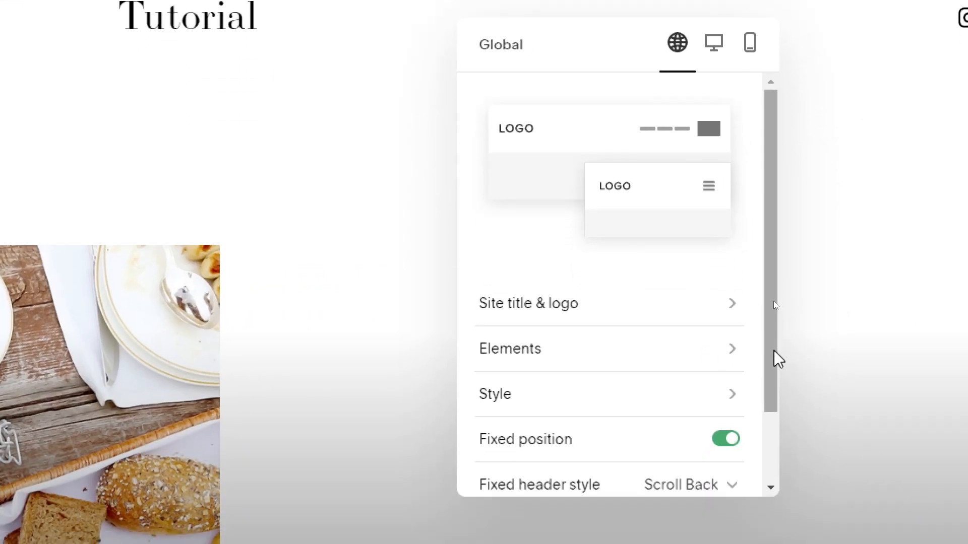
pyautogui.moveTo(772, 356); pyautogui.dragTo(772, 393)
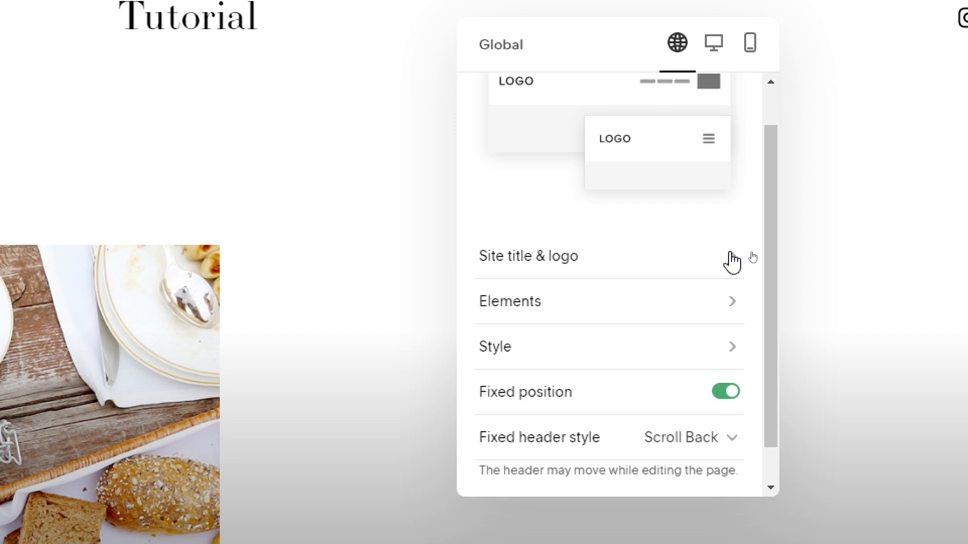
pyautogui.moveTo(580, 71); pyautogui.dragTo(427, 91)
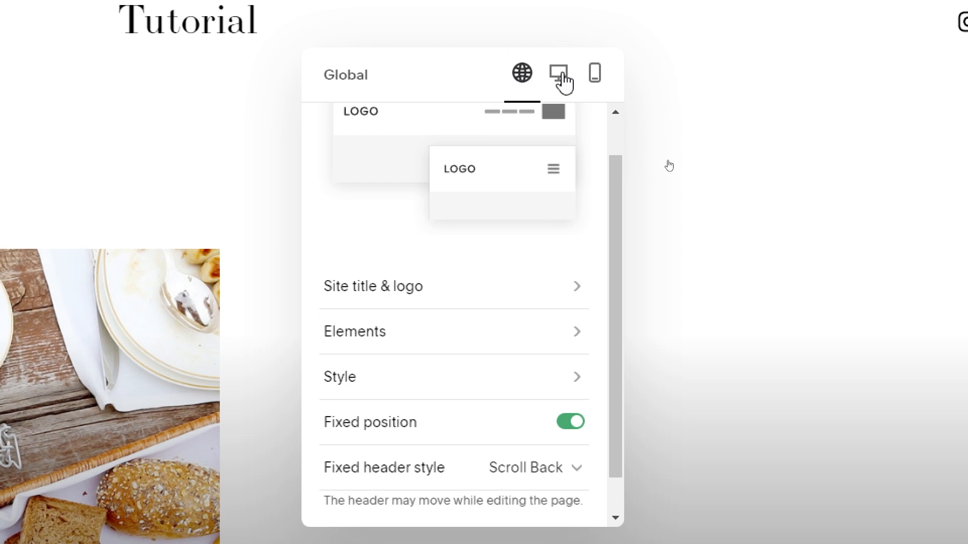
# Step: Compare the Desktop and Mobile header settings, then return to Global
pyautogui.click(561, 74)
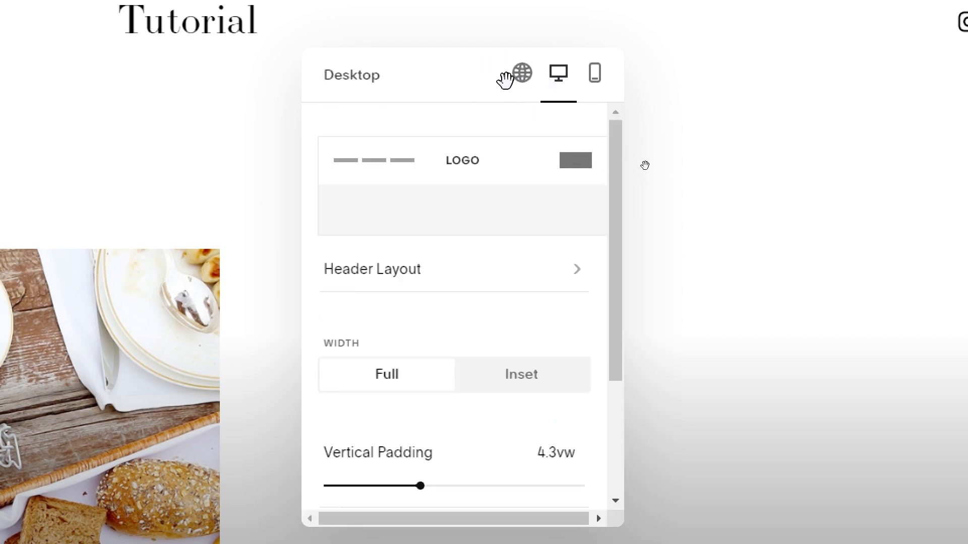
pyautogui.click(600, 80)
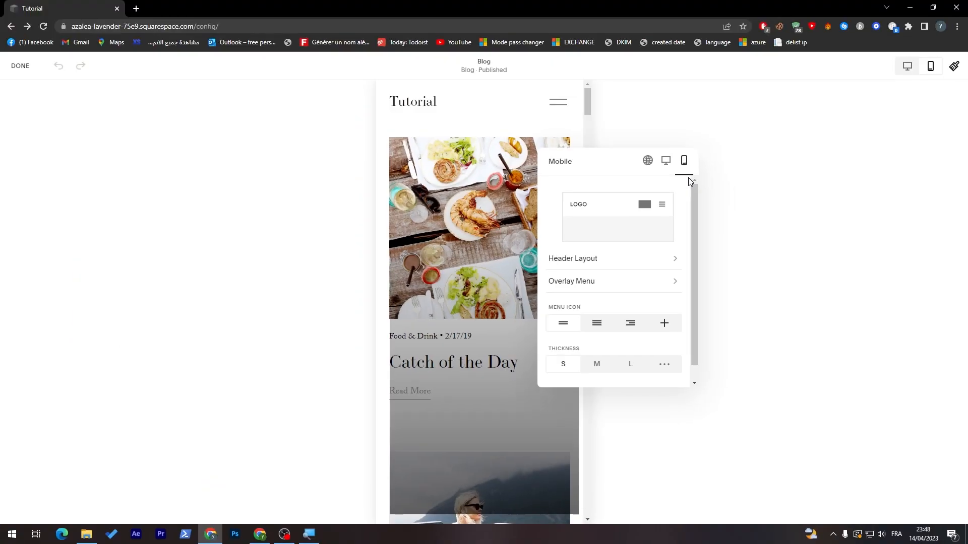
pyautogui.click(664, 162)
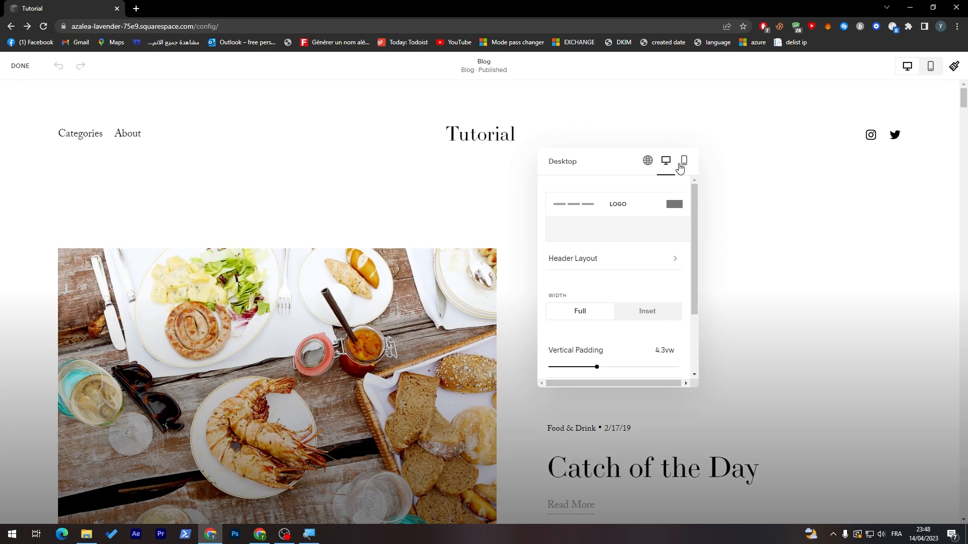
pyautogui.click(680, 162)
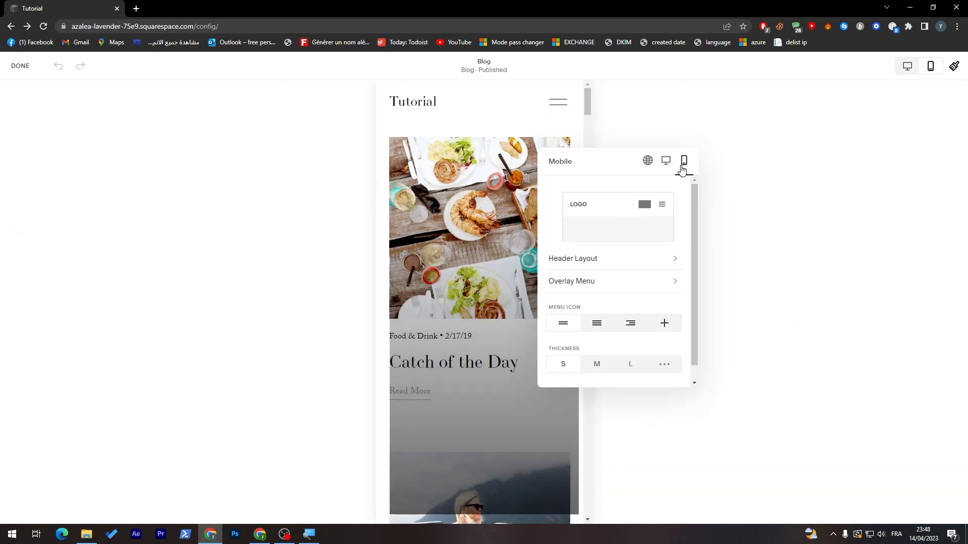
pyautogui.click(668, 160)
pyautogui.click(649, 160)
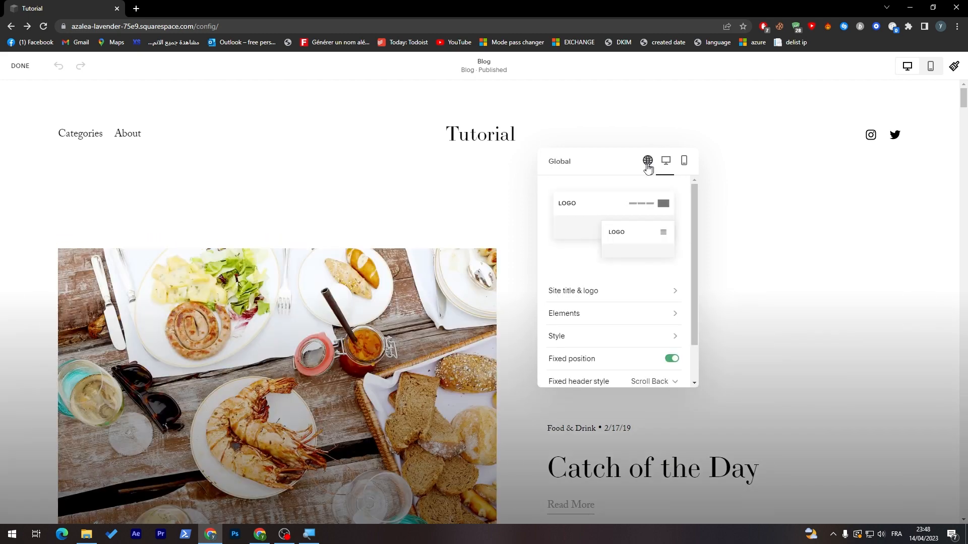
pyautogui.moveTo(655, 131); pyautogui.dragTo(684, 120)
# Step: Upload pngwing.com (4).png as the header logo in Site title & logo
pyautogui.click(733, 245)
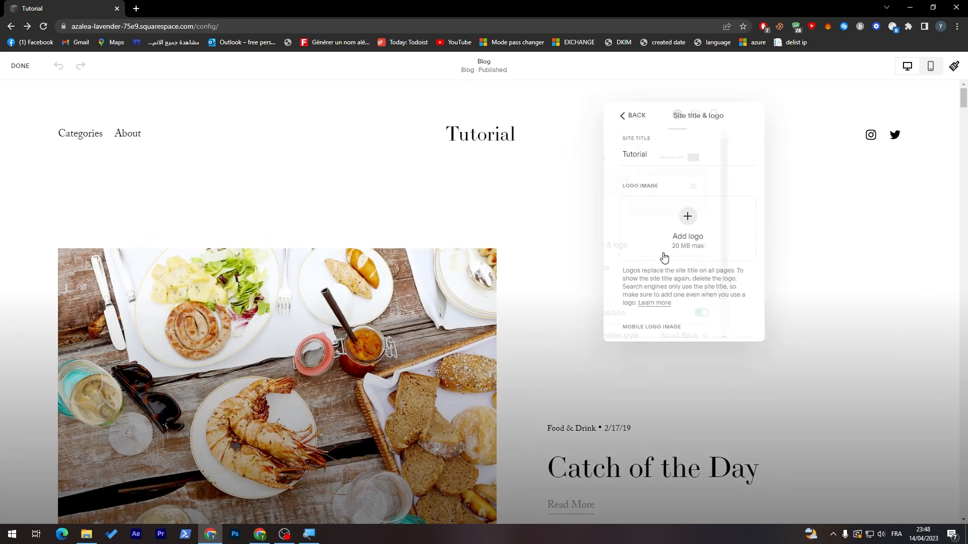
pyautogui.scroll(-1, 716, 211)
pyautogui.click(678, 222)
pyautogui.click(655, 225)
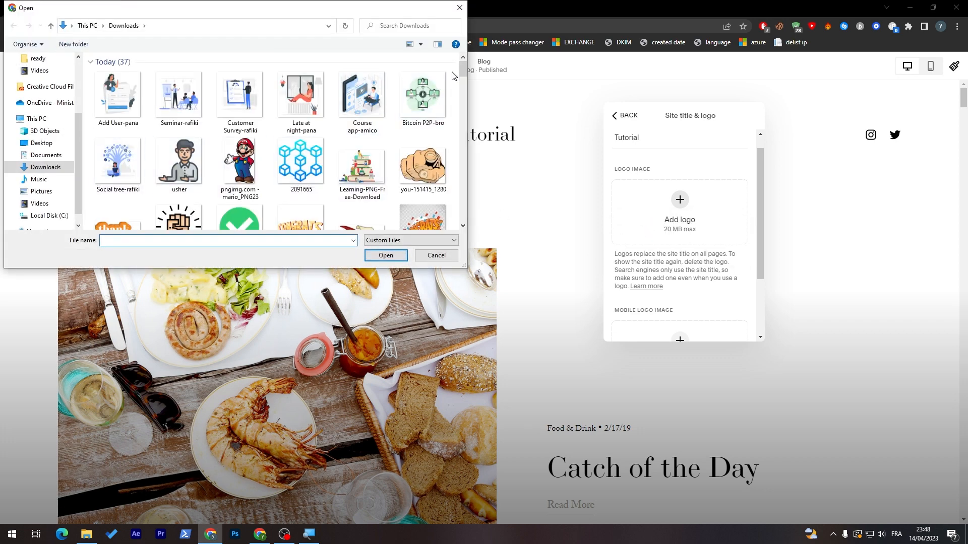
pyautogui.scroll(-5, 421, 93)
pyautogui.doubleClick(239, 61)
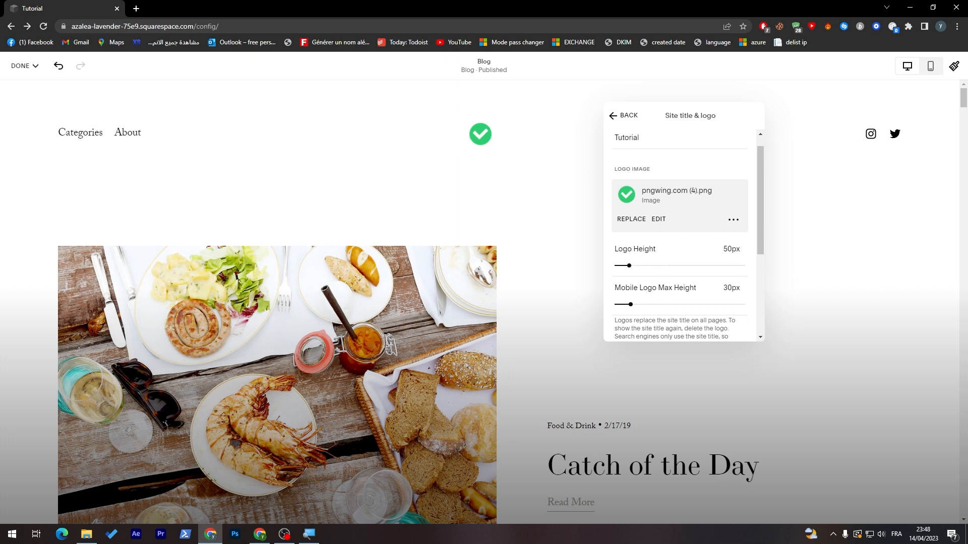
# Step: Set the logo height to 137px and the mobile logo max height to 109px
pyautogui.moveTo(629, 266); pyautogui.dragTo(631, 270)
pyautogui.moveTo(630, 305); pyautogui.dragTo(704, 304)
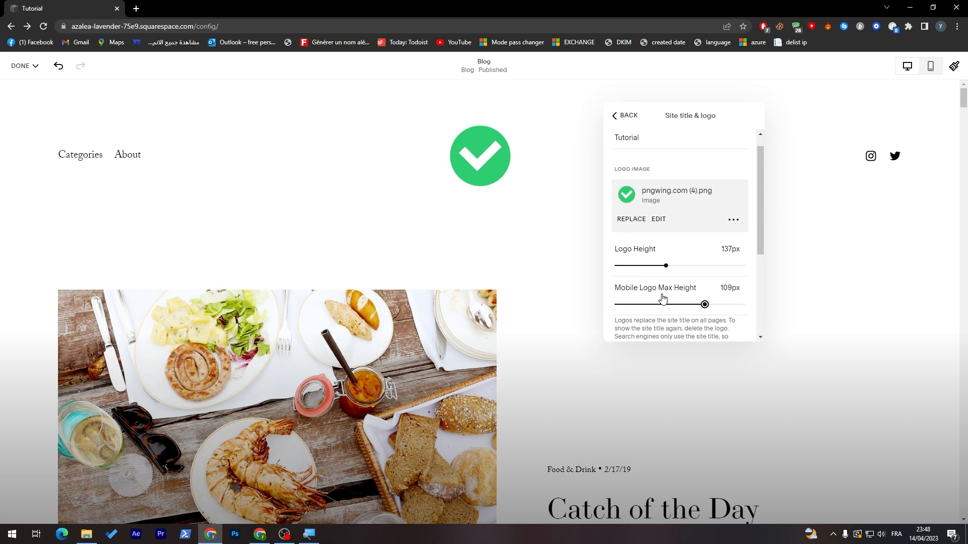
pyautogui.click(625, 118)
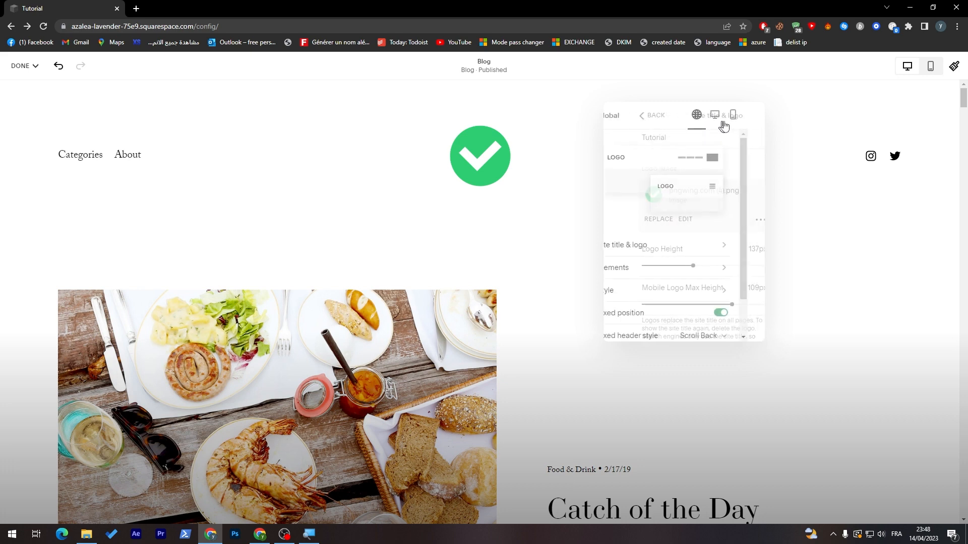
# Step: Reduce the logo's mobile max height to 39px in Site title & logo
pyautogui.click(750, 117)
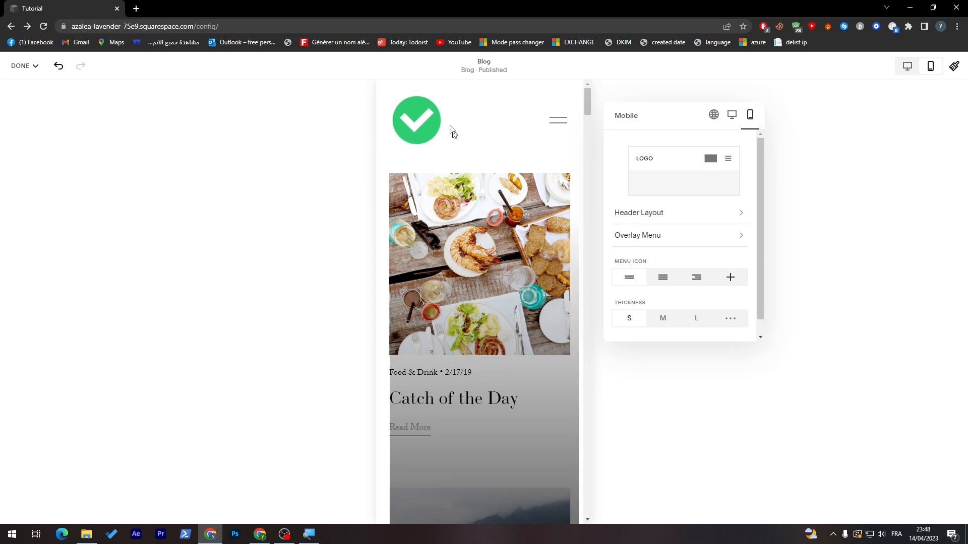
pyautogui.scroll(-1, 757, 187)
pyautogui.click(714, 116)
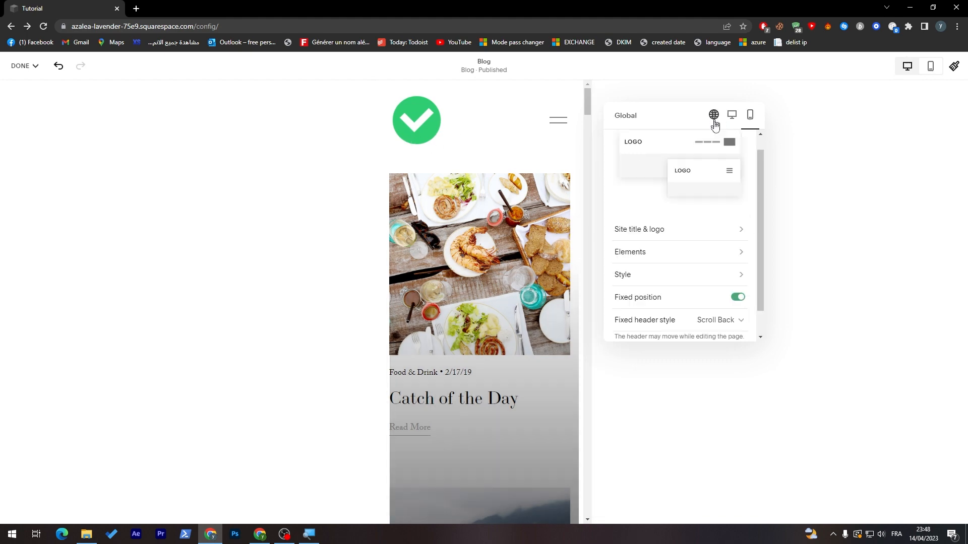
pyautogui.click(740, 253)
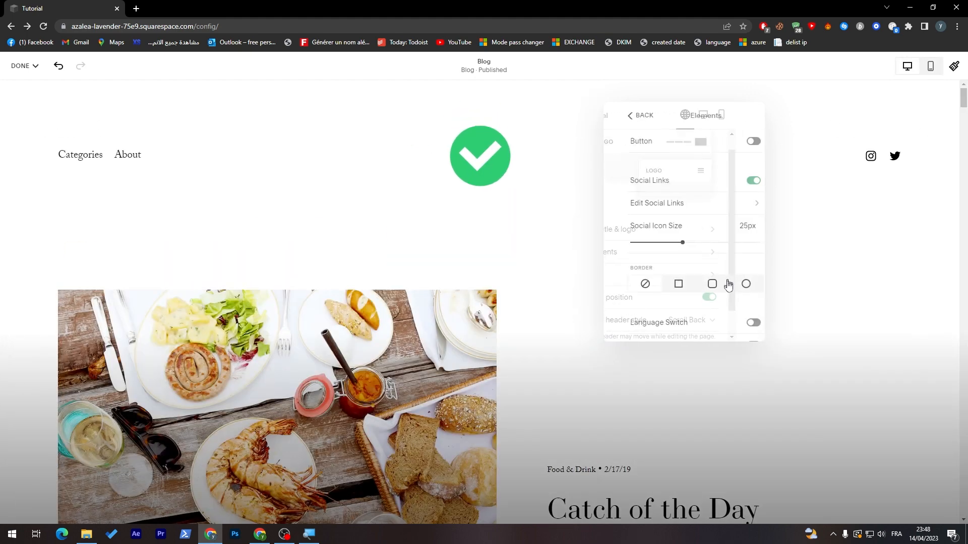
pyautogui.moveTo(760, 246); pyautogui.dragTo(757, 302)
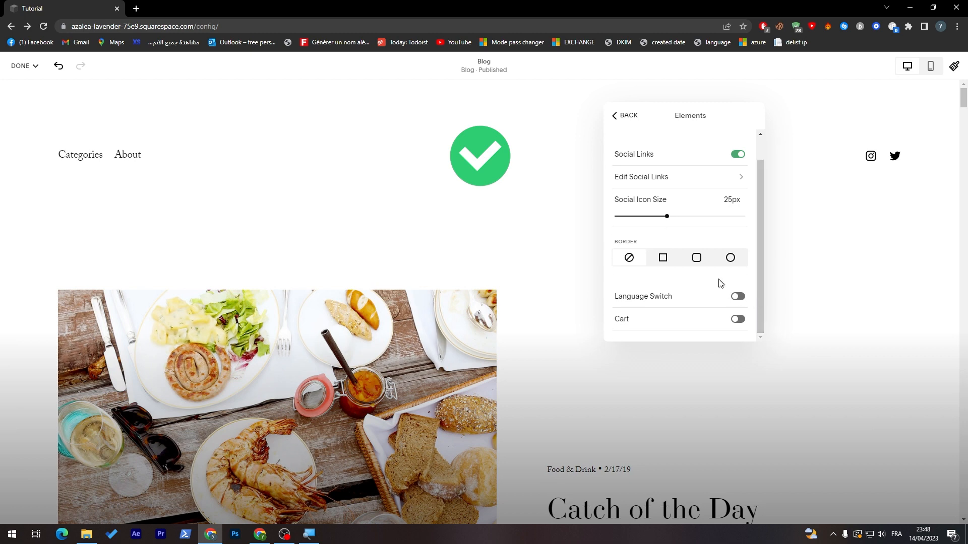
pyautogui.click(623, 117)
pyautogui.click(655, 247)
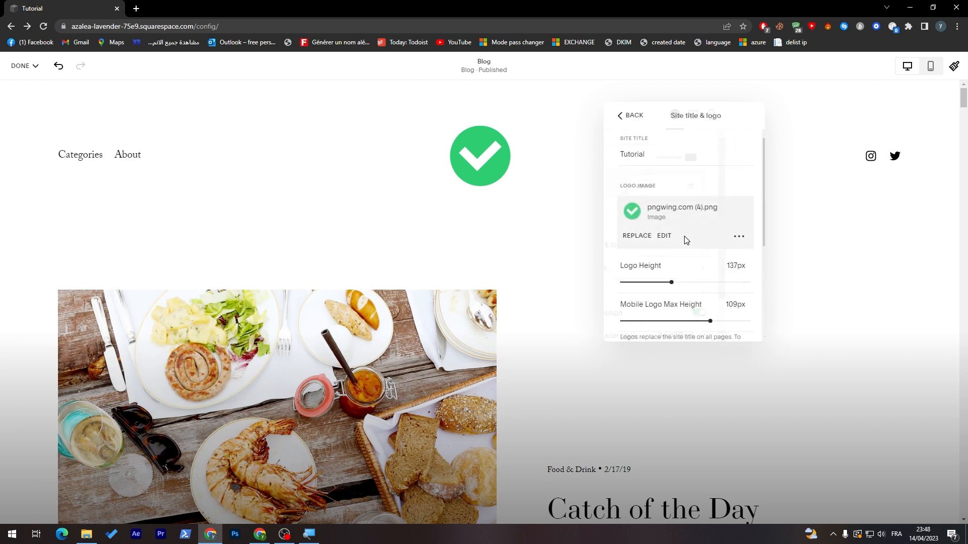
pyautogui.moveTo(705, 321); pyautogui.dragTo(652, 321)
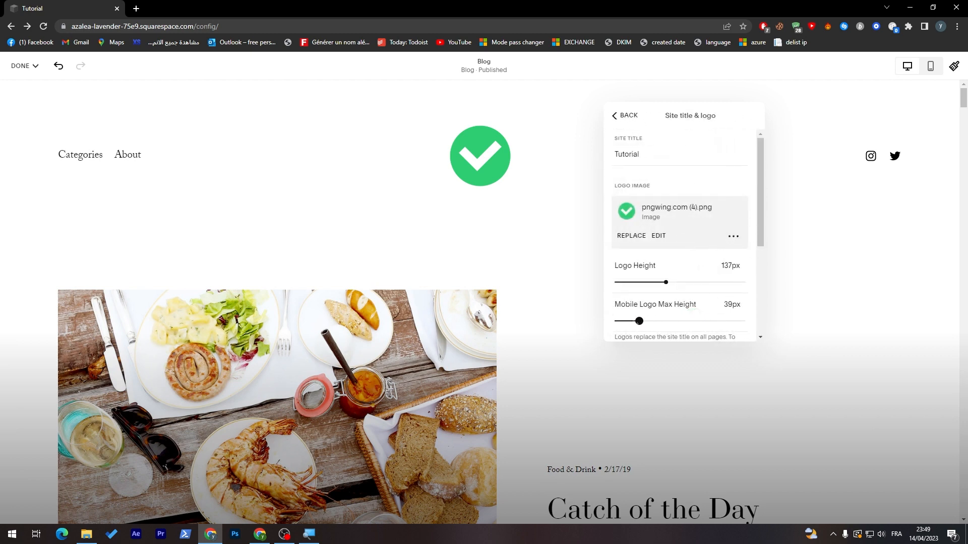
pyautogui.click(624, 115)
# Step: Review the header's logo and elements settings in the phone preview
pyautogui.click(750, 115)
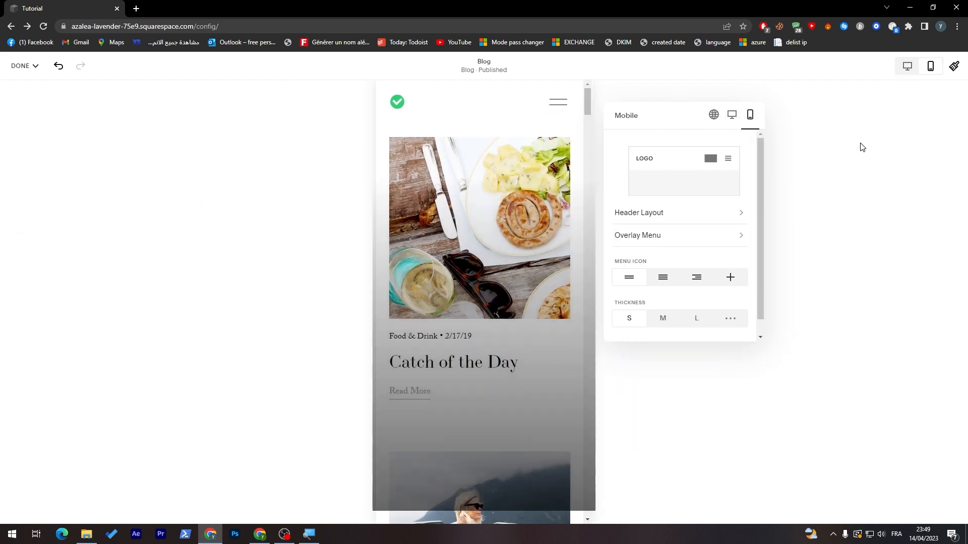
pyautogui.click(397, 108)
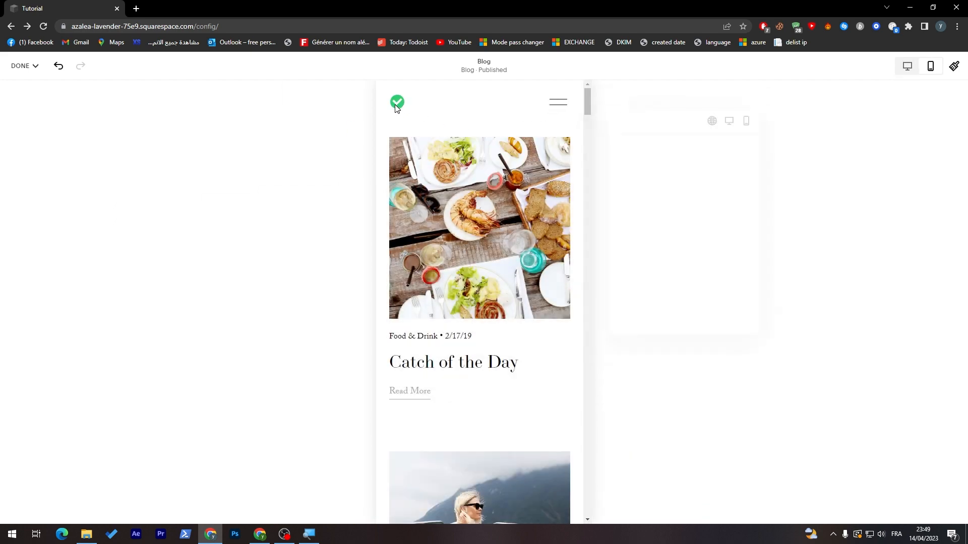
pyautogui.click(479, 100)
pyautogui.moveTo(801, 136); pyautogui.dragTo(426, 125)
pyautogui.click(484, 244)
pyautogui.moveTo(567, 180)
pyautogui.mouseDown()
pyautogui.moveTo(563, 197)
pyautogui.moveTo(555, 185)
pyautogui.mouseUp()
pyautogui.click(415, 128)
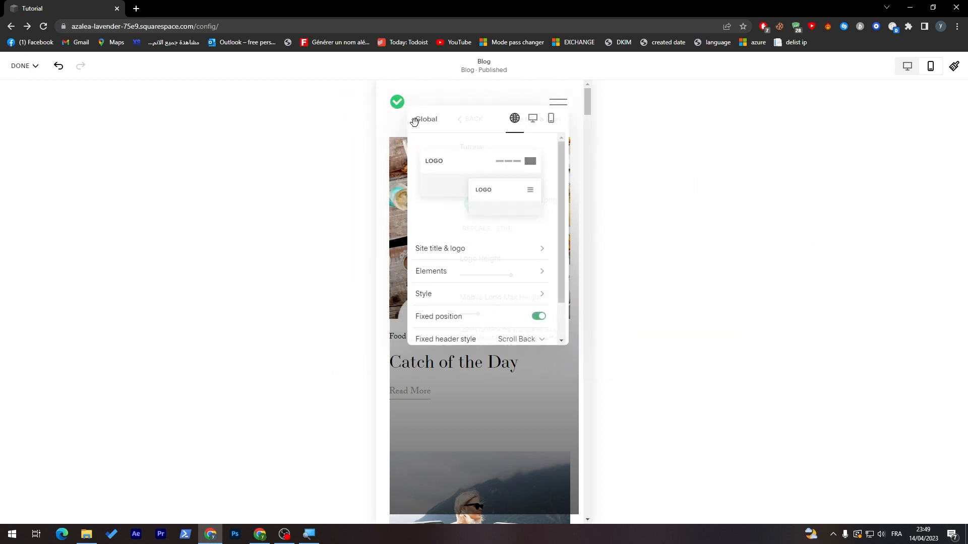
pyautogui.click(510, 269)
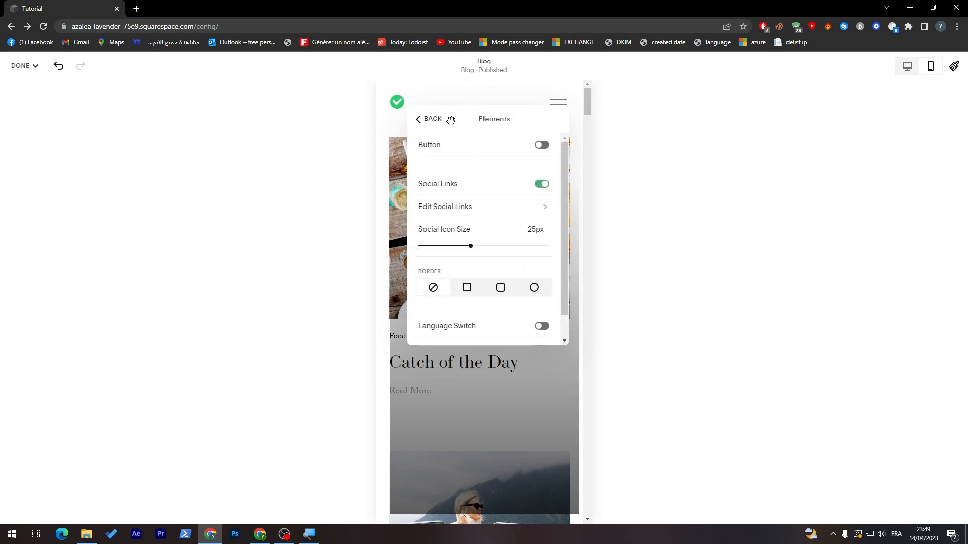
pyautogui.click(422, 119)
# Step: Return to the desktop preview with the header's global settings shown
pyautogui.click(535, 119)
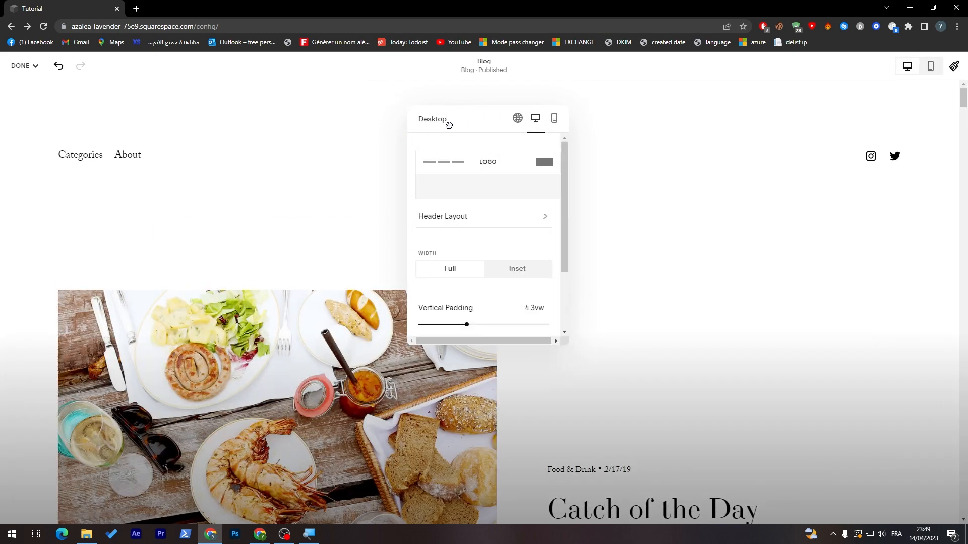
pyautogui.moveTo(460, 123); pyautogui.dragTo(262, 140)
pyautogui.scroll(-2, 354, 240)
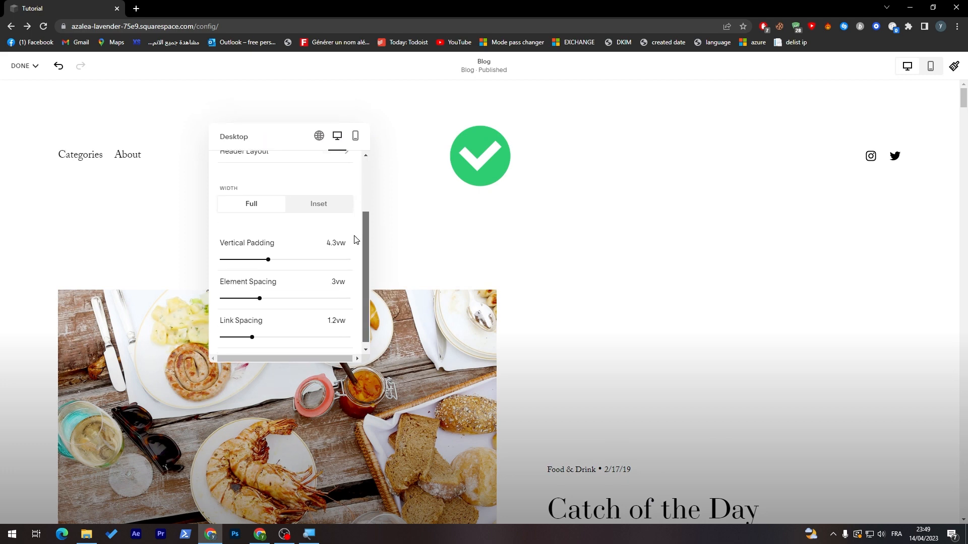
pyautogui.scroll(2, 334, 252)
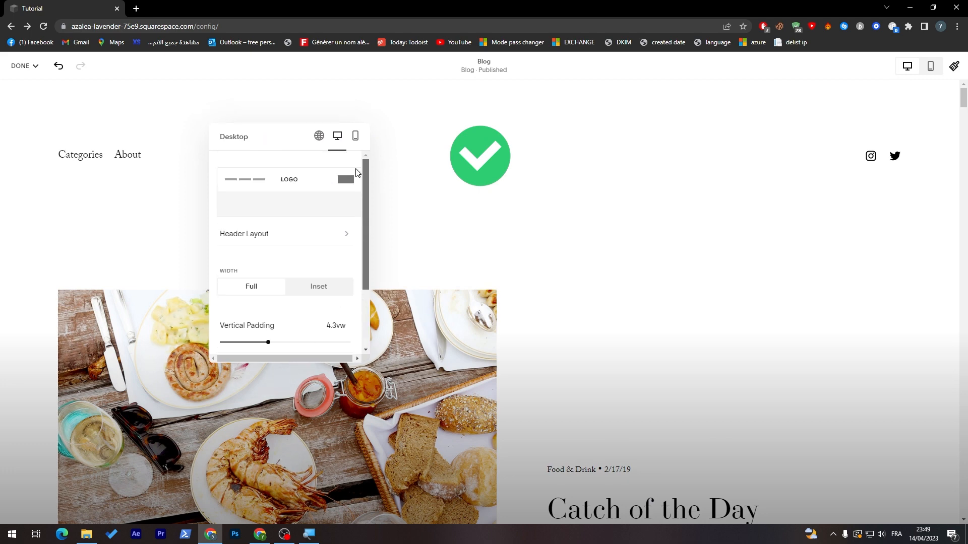
pyautogui.click(319, 137)
# Step: Turn on the header button and change its label from Get Started to 'Join us'
pyautogui.click(311, 287)
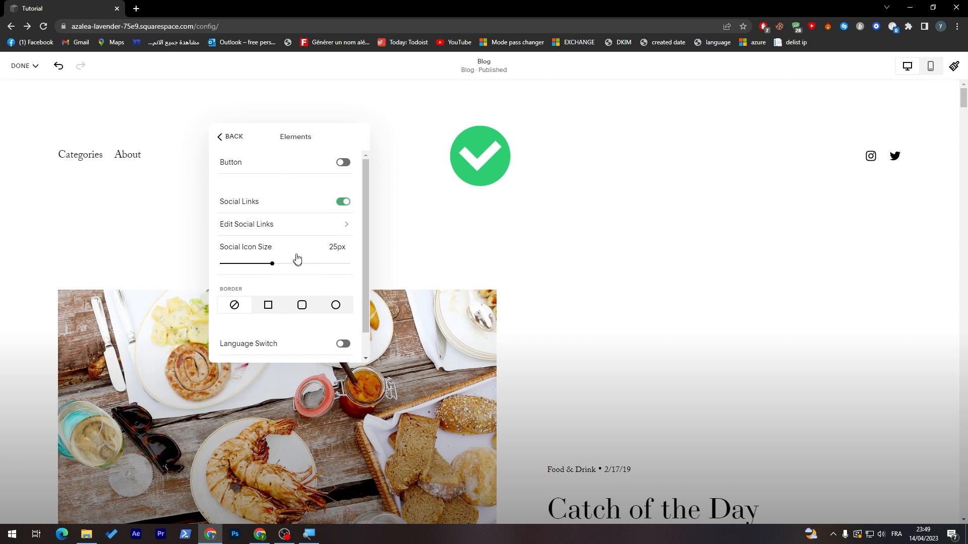
pyautogui.click(344, 162)
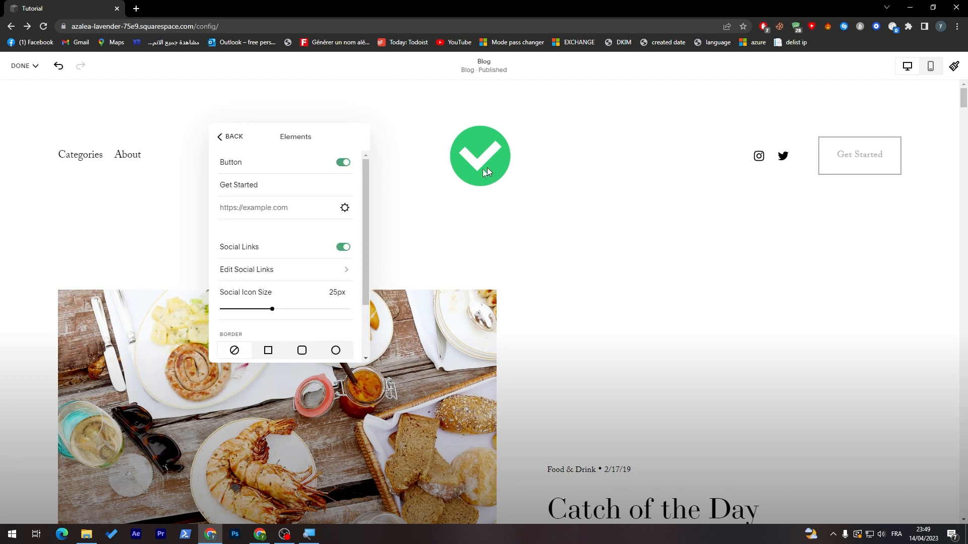
pyautogui.doubleClick(238, 185)
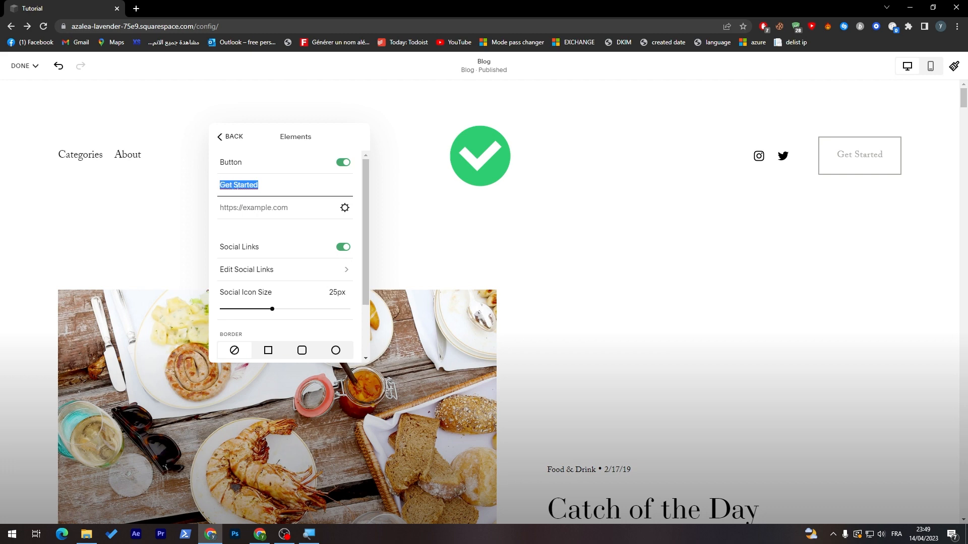
pyautogui.write('Buy now')
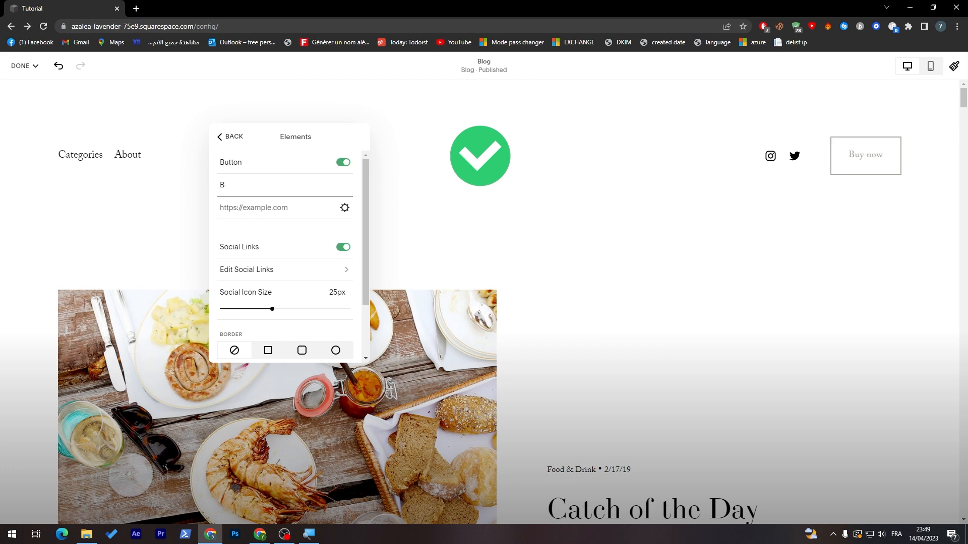
pyautogui.press('BackSpace')
pyautogui.write('Join us')
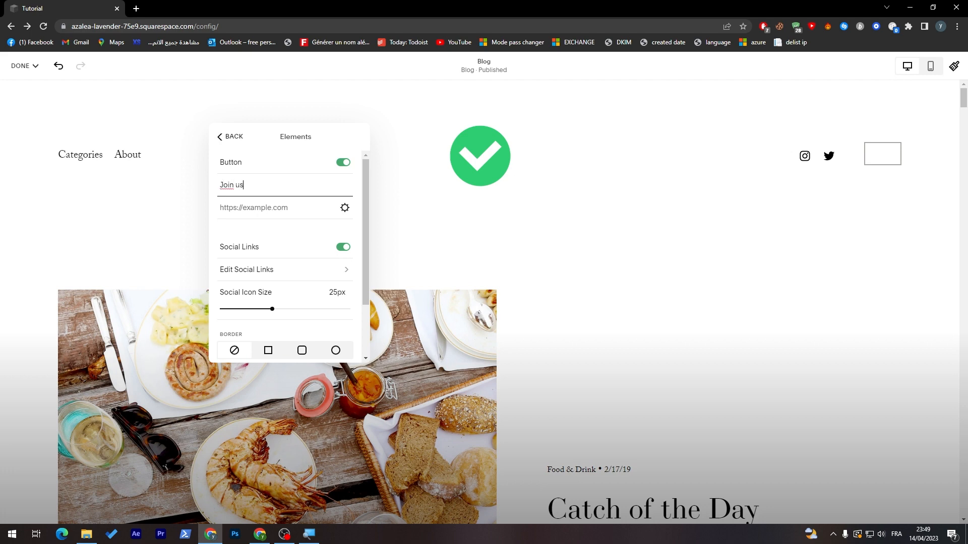
pyautogui.click(253, 208)
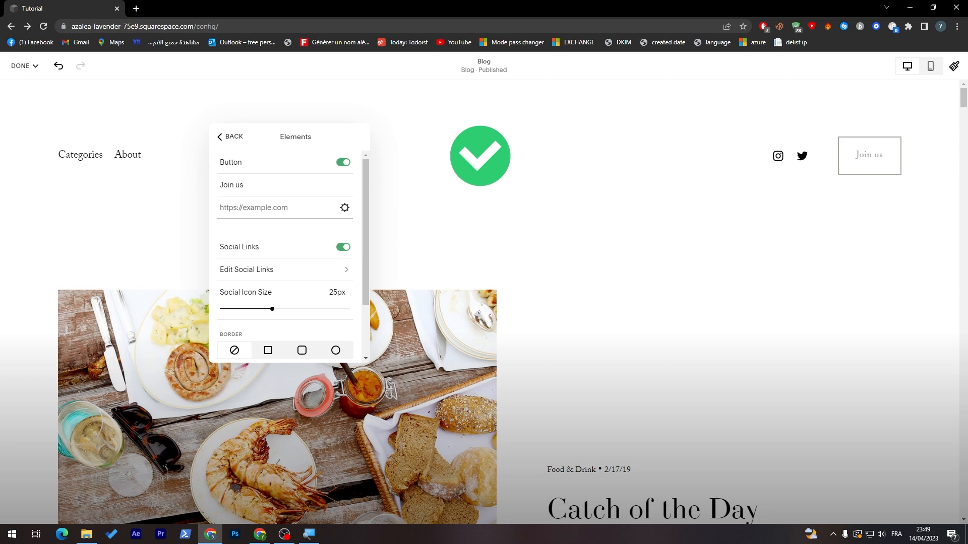
pyautogui.write('google.Com')
pyautogui.click(345, 208)
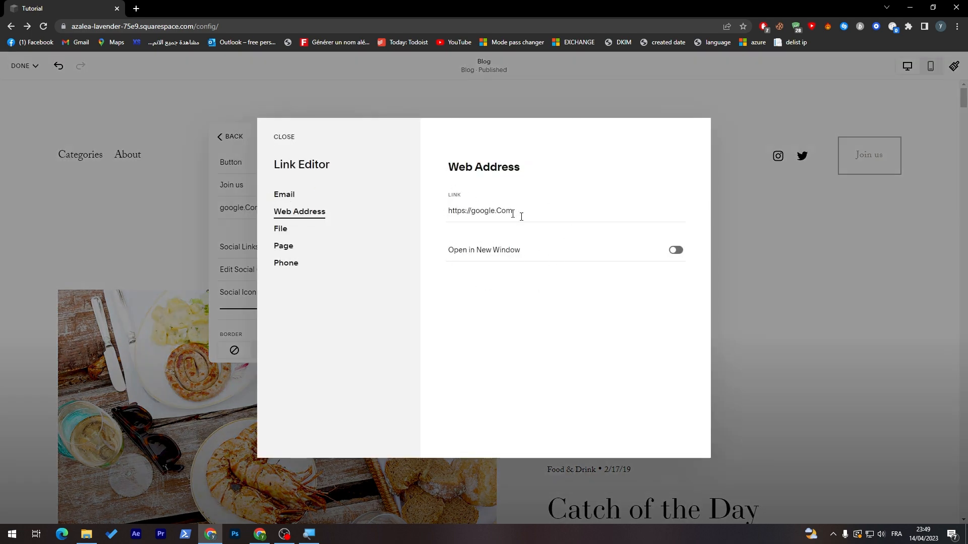
pyautogui.click(676, 250)
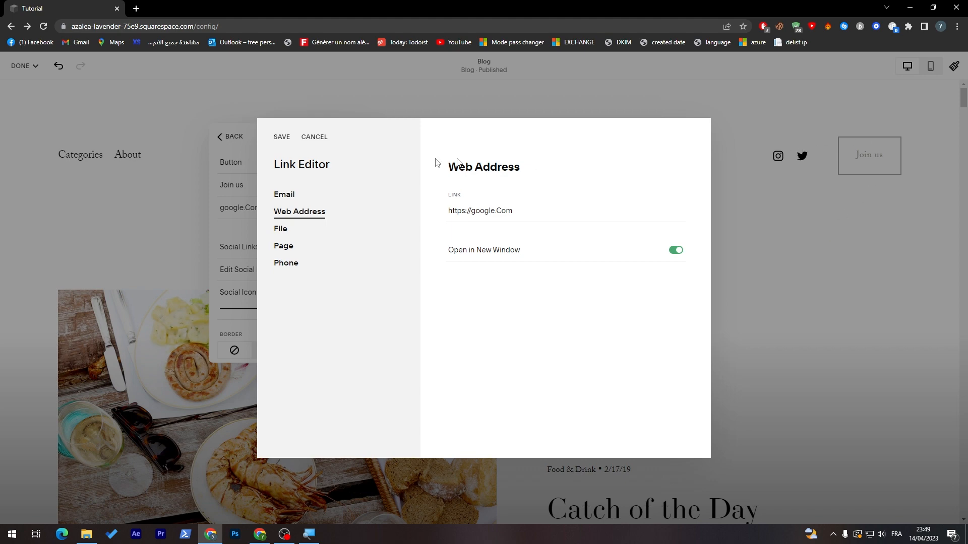
pyautogui.click(289, 141)
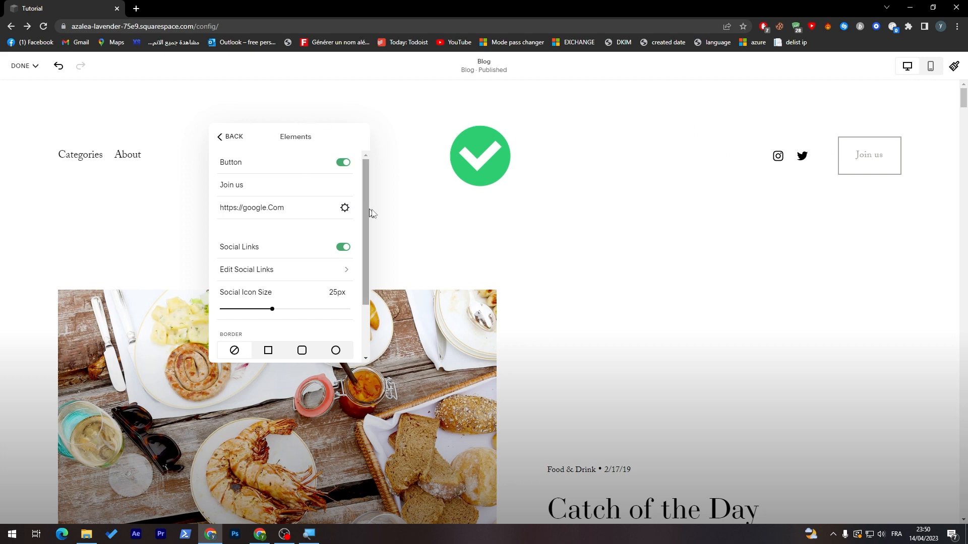
pyautogui.scroll(-1, 367, 203)
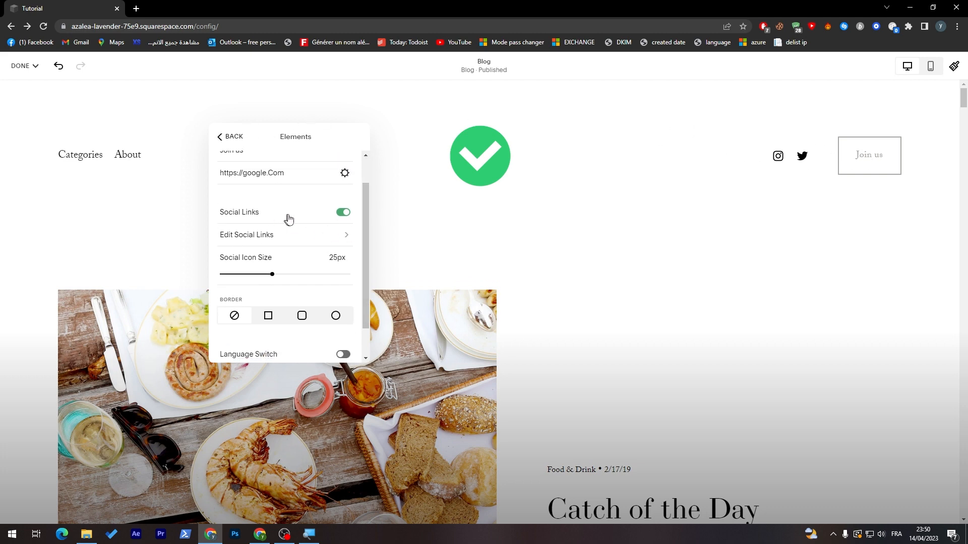
# Step: Uncheck Show Social Icon for the Instagram link and save it as hidden
pyautogui.click(341, 213)
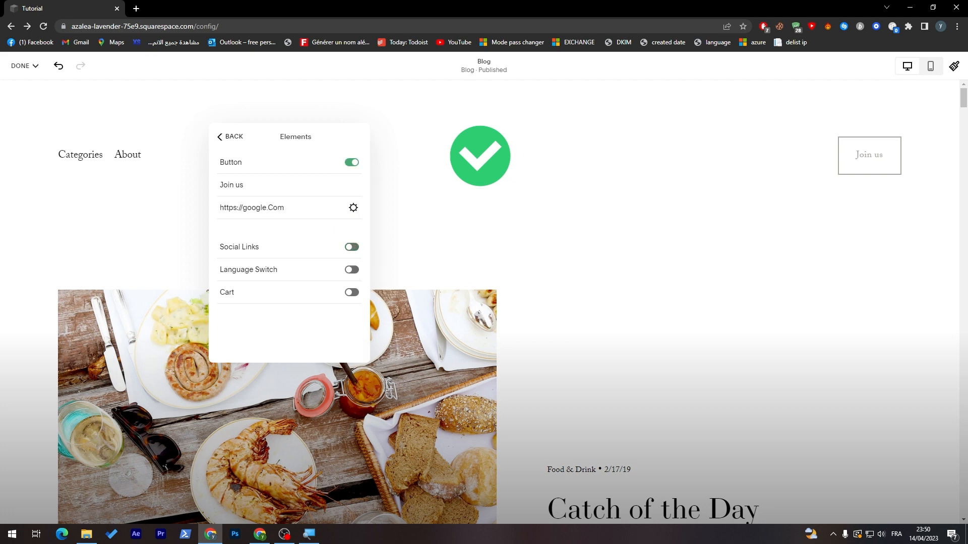
pyautogui.click(348, 251)
pyautogui.scroll(-2, 365, 240)
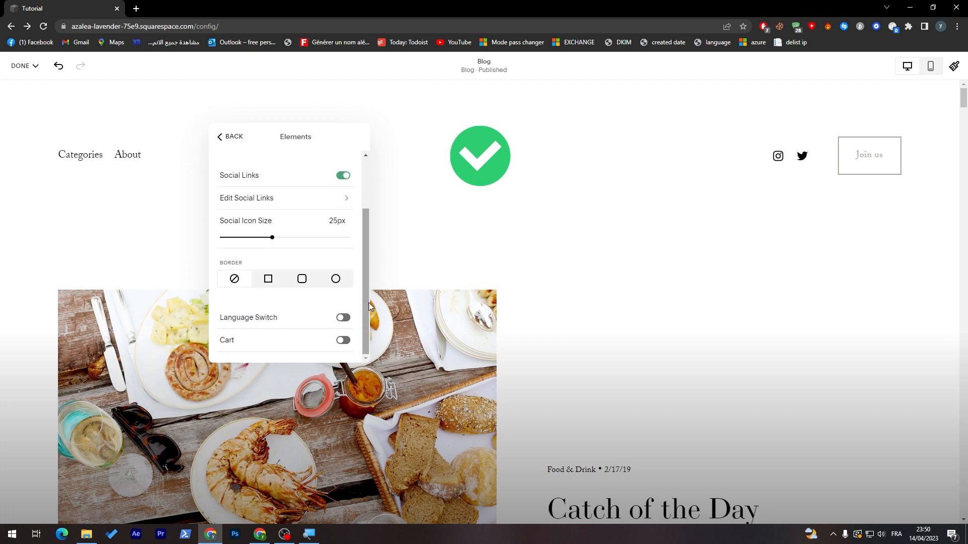
pyautogui.click(254, 198)
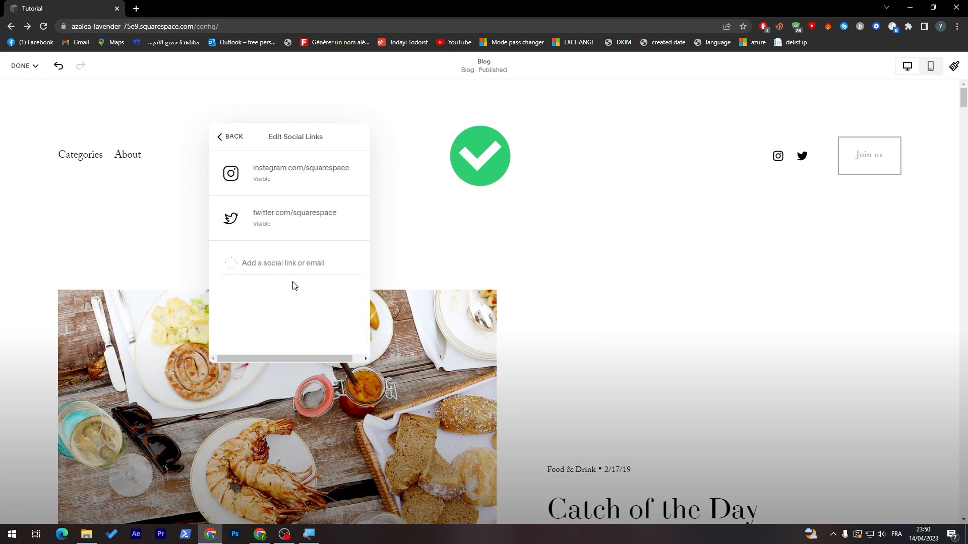
pyautogui.click(271, 183)
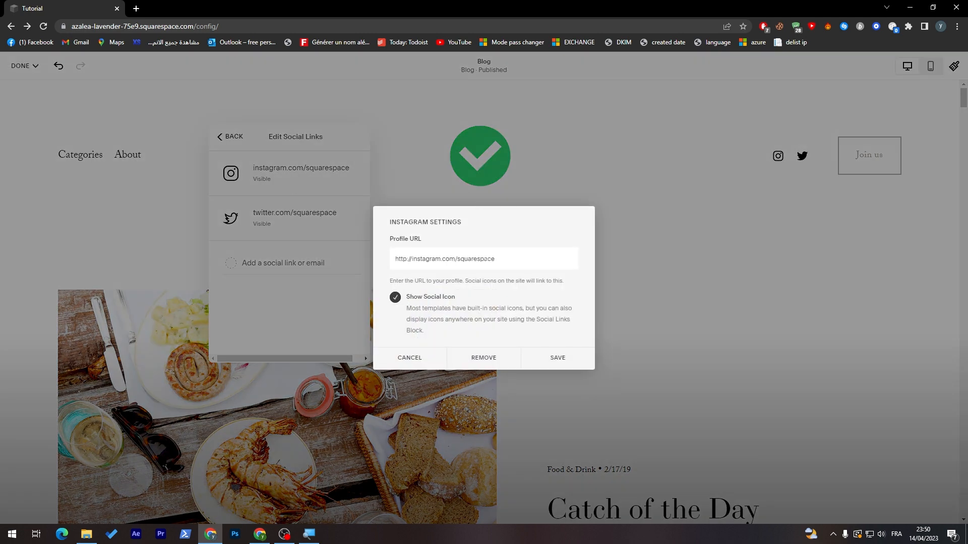
pyautogui.doubleClick(484, 258)
pyautogui.click(421, 361)
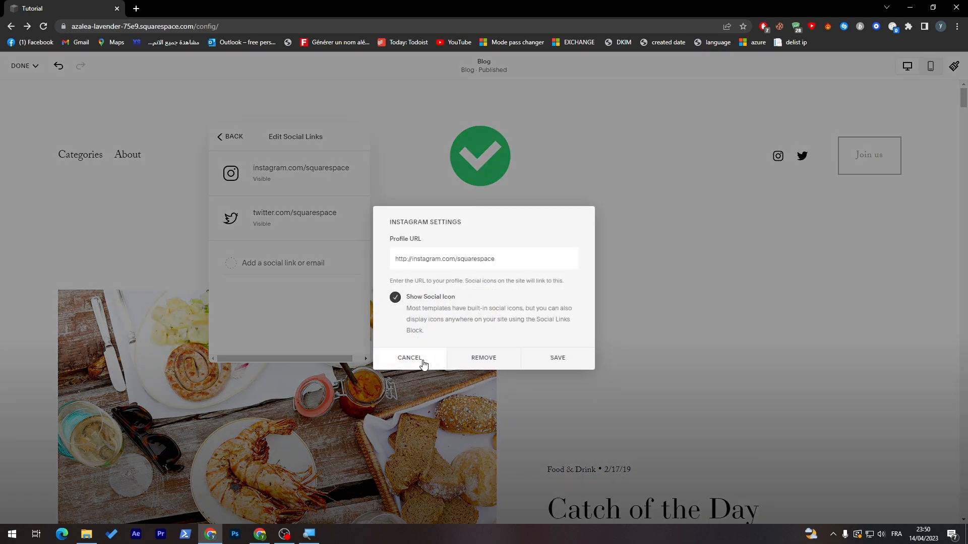
pyautogui.click(288, 187)
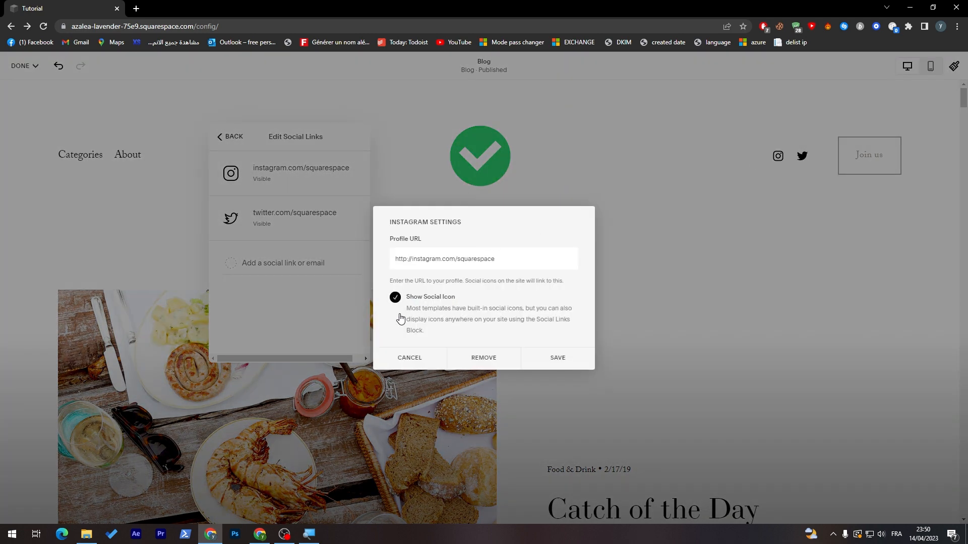
pyautogui.click(396, 297)
pyautogui.click(533, 362)
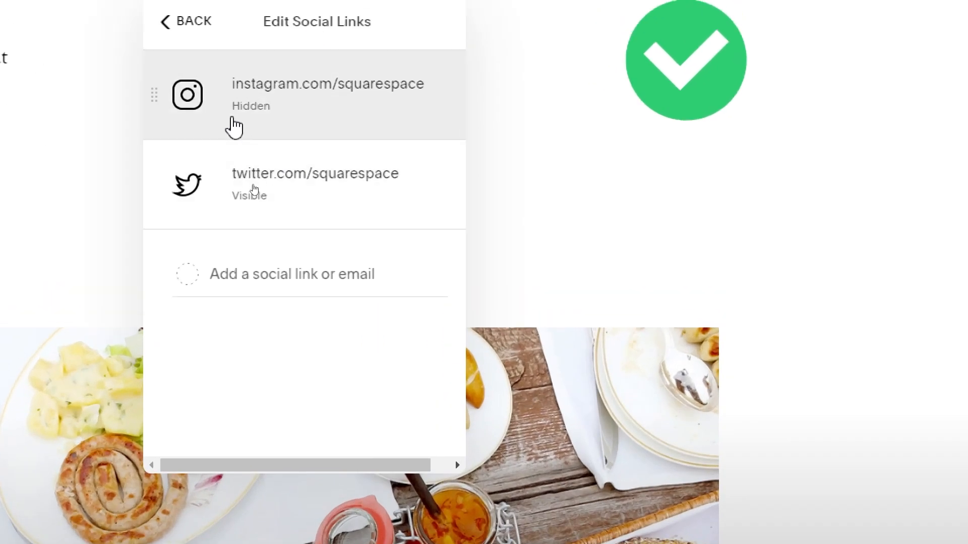
# Step: Switch the header style from Dynamic to Gradient, after briefly trying Theme
pyautogui.click(187, 21)
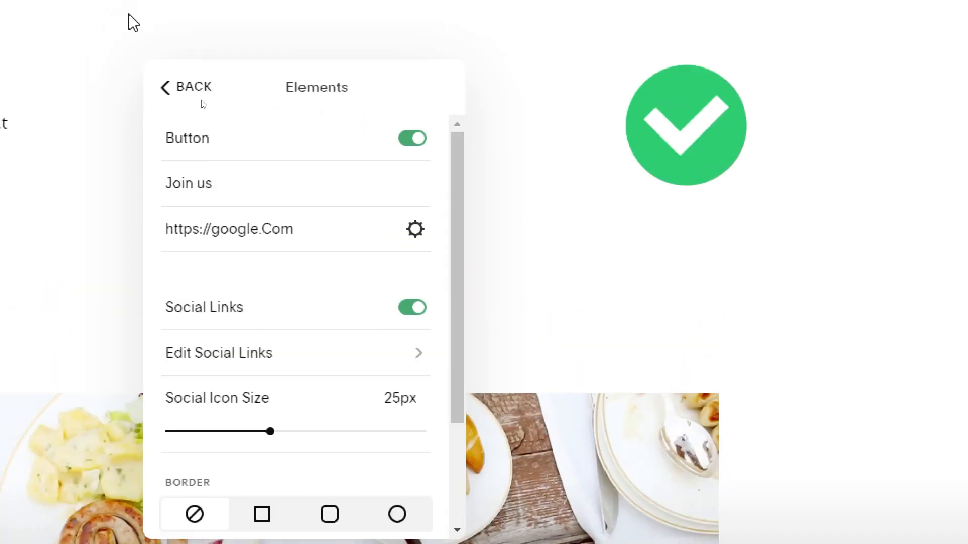
pyautogui.click(199, 31)
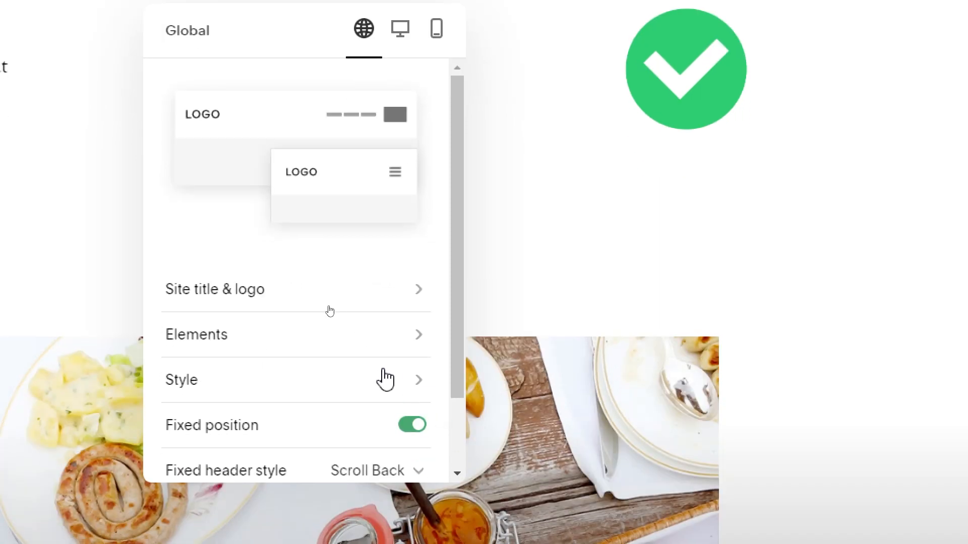
pyautogui.click(385, 441)
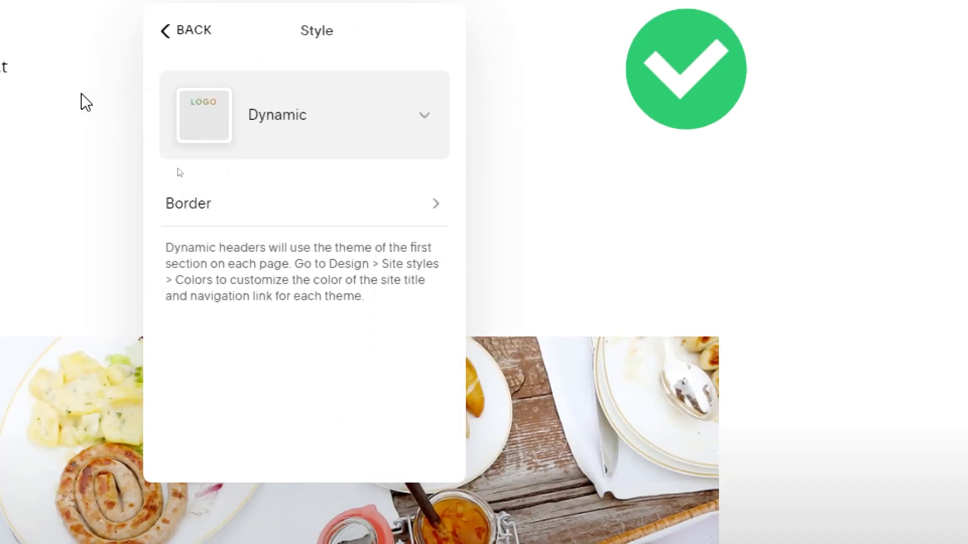
pyautogui.click(396, 136)
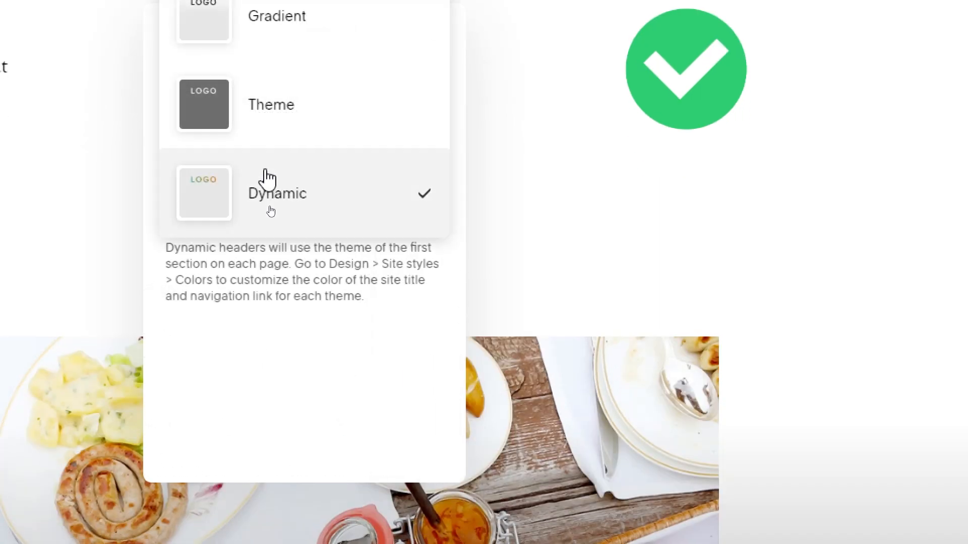
pyautogui.click(230, 132)
pyautogui.click(191, 125)
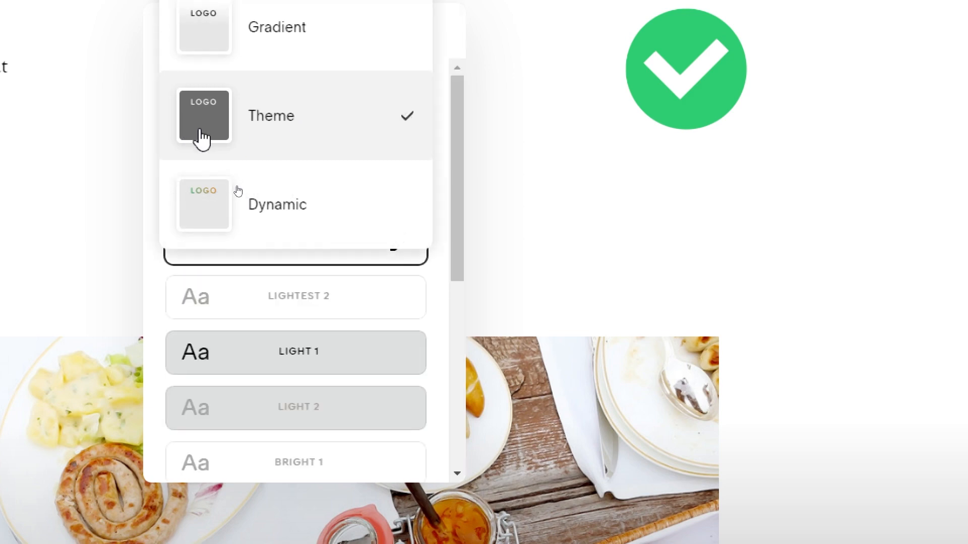
pyautogui.click(257, 41)
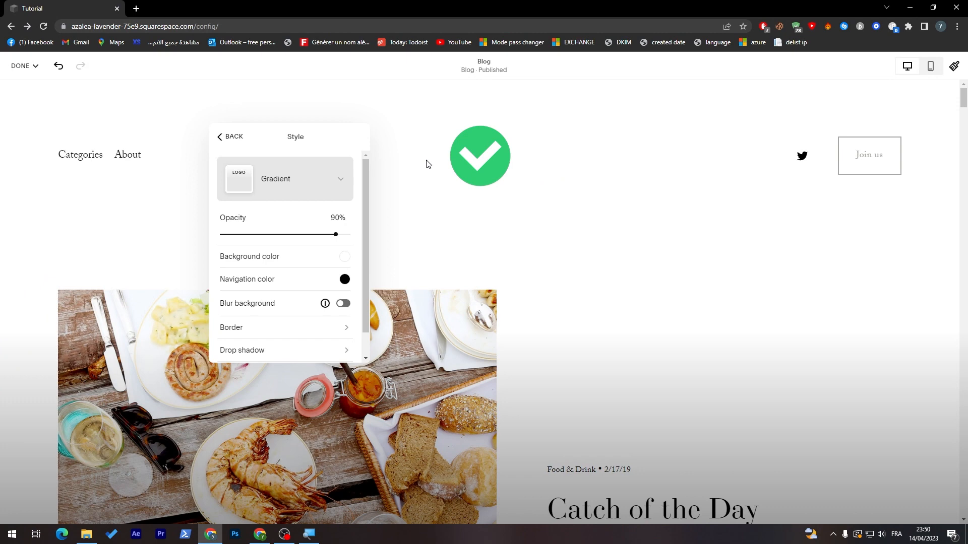
# Step: Reopen the header style settings and keep Gradient at 90% opacity
pyautogui.click(236, 141)
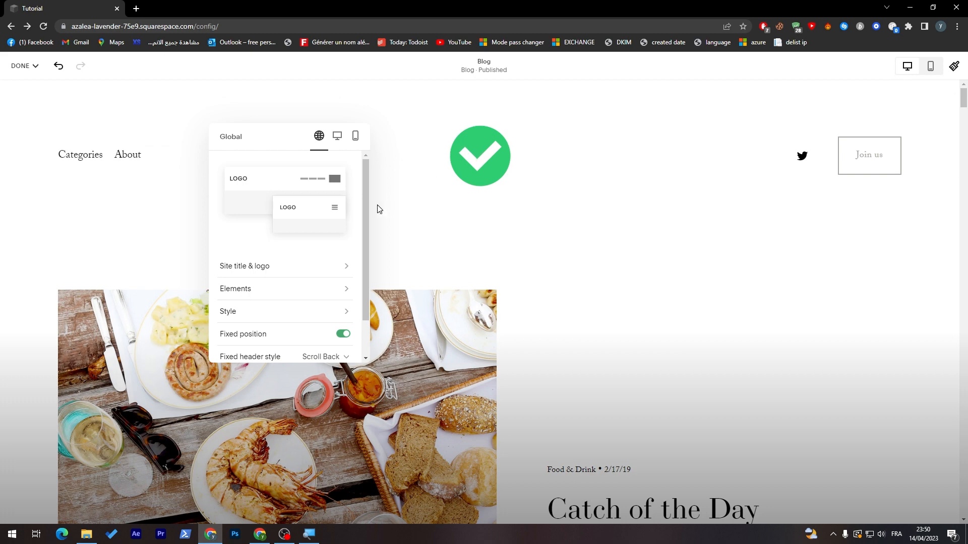
pyautogui.scroll(-1, 365, 210)
pyautogui.click(353, 268)
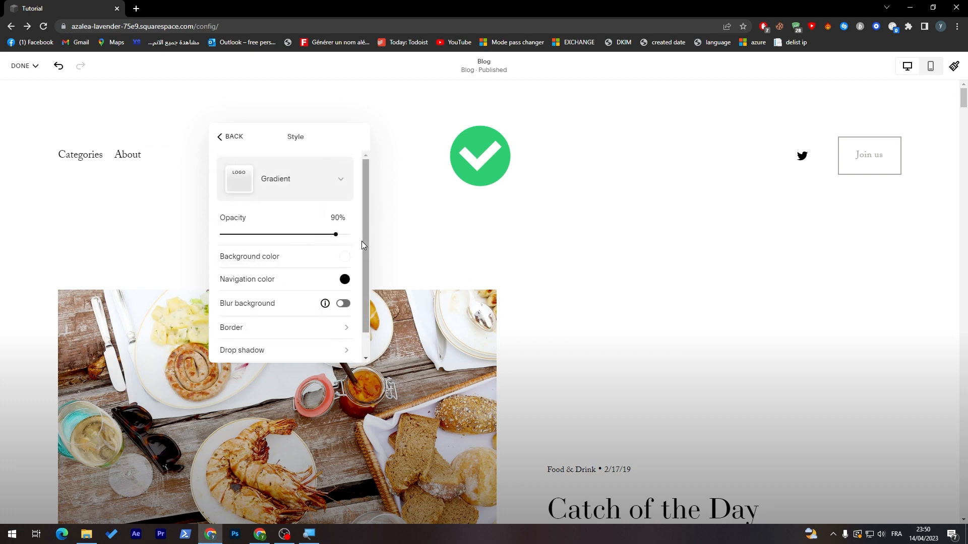
pyautogui.click(322, 187)
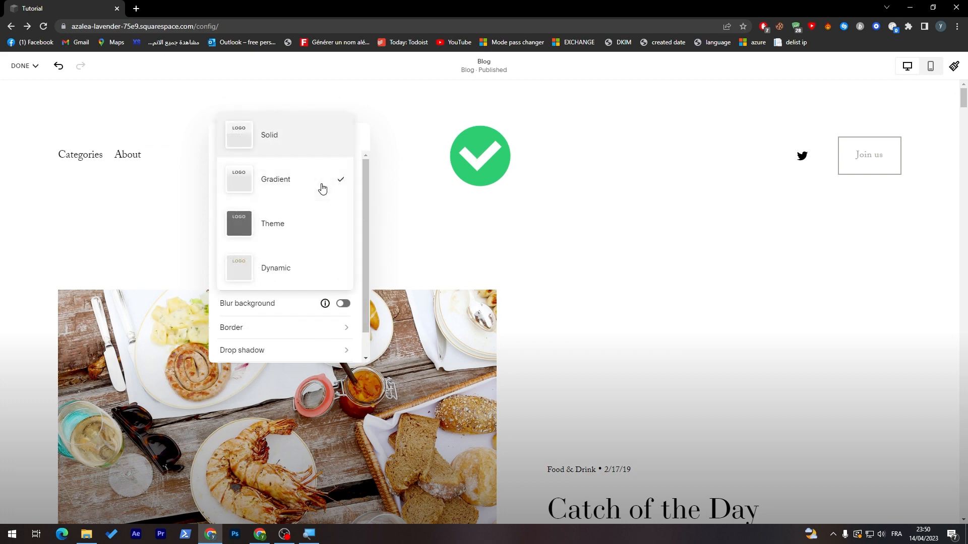
pyautogui.click(318, 198)
pyautogui.scroll(-1, 360, 237)
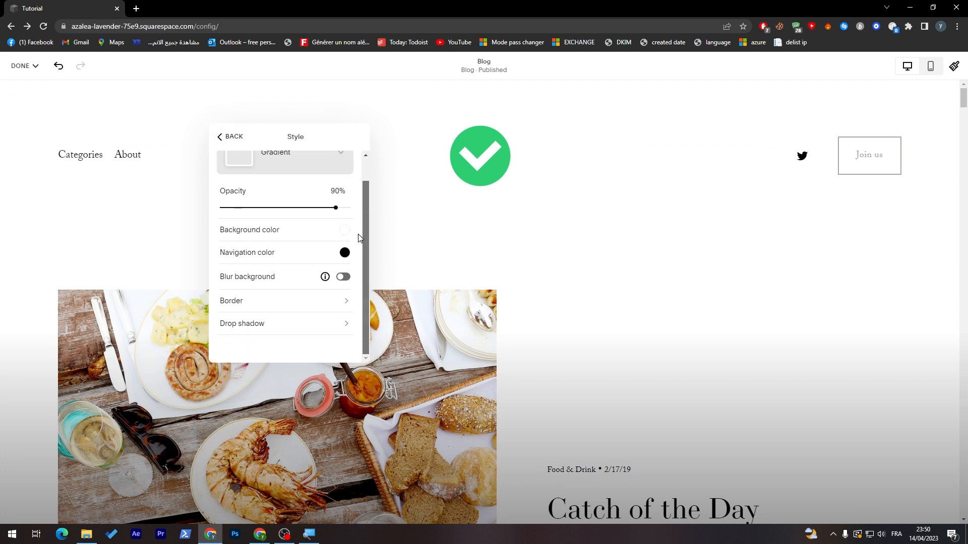
pyautogui.click(344, 231)
# Step: Set the gradient header's background color to light grey
pyautogui.click(435, 234)
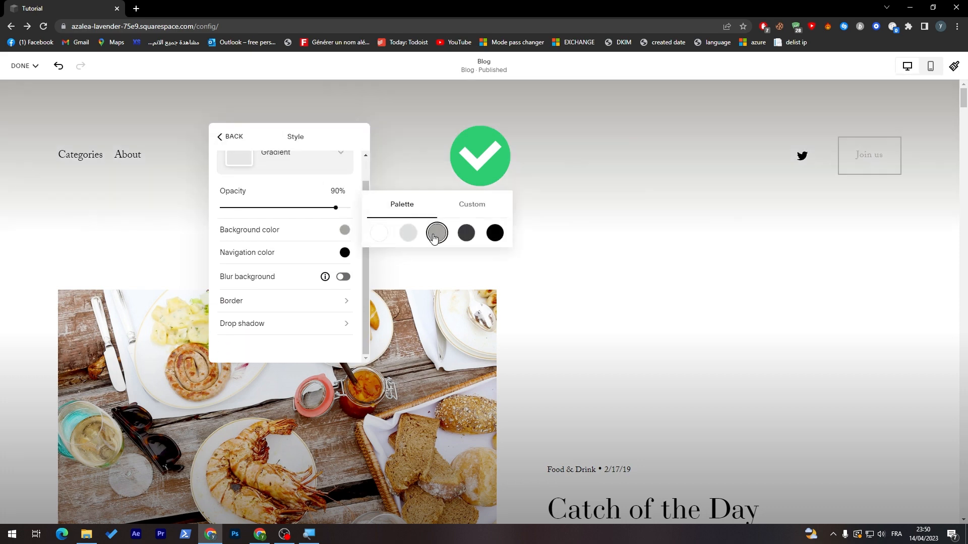
pyautogui.click(409, 235)
pyautogui.click(378, 232)
pyautogui.click(404, 237)
# Step: Set the header navigation color to custom dark blue #202096
pyautogui.click(344, 252)
pyautogui.click(408, 256)
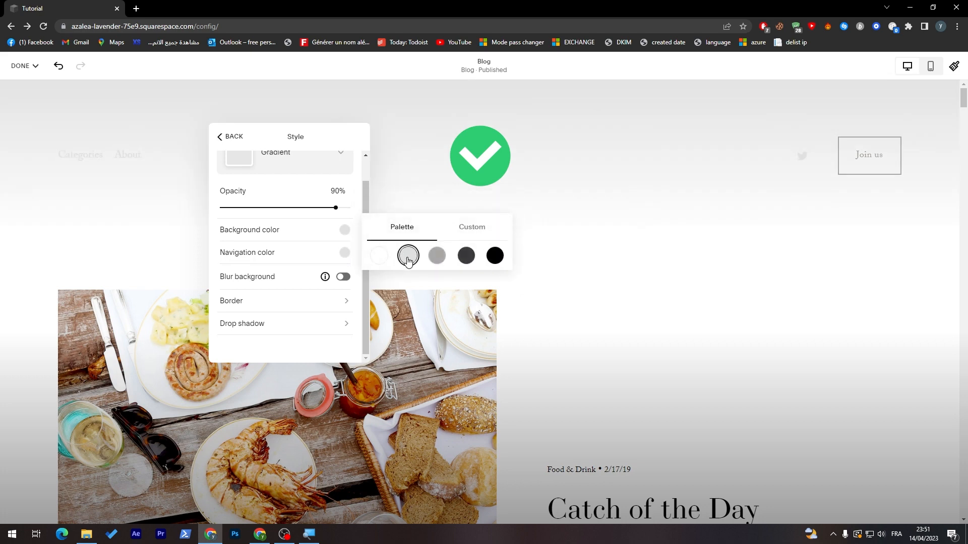
pyautogui.click(437, 256)
pyautogui.click(495, 256)
pyautogui.click(468, 260)
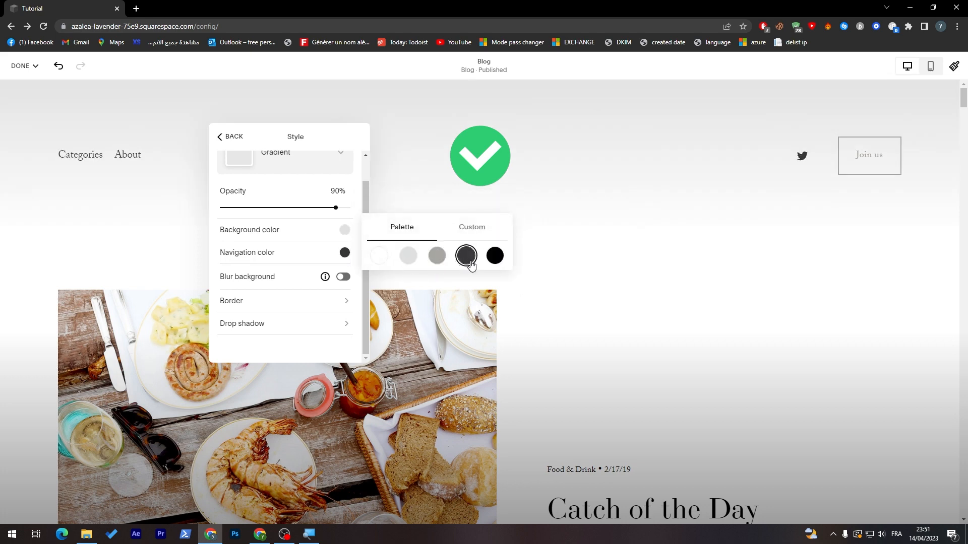
pyautogui.click(471, 227)
pyautogui.moveTo(469, 233); pyautogui.dragTo(476, 223)
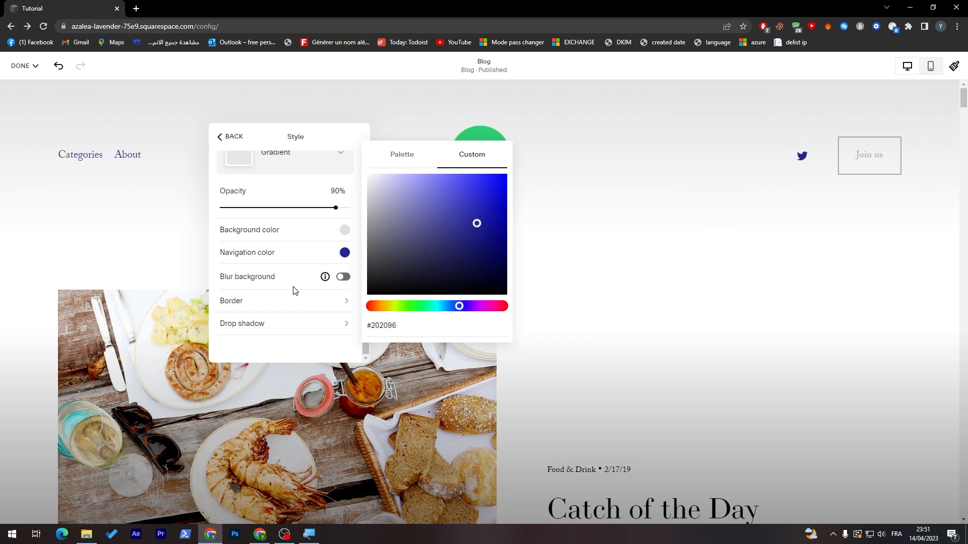
# Step: Enable header background blur at 60px
pyautogui.click(343, 278)
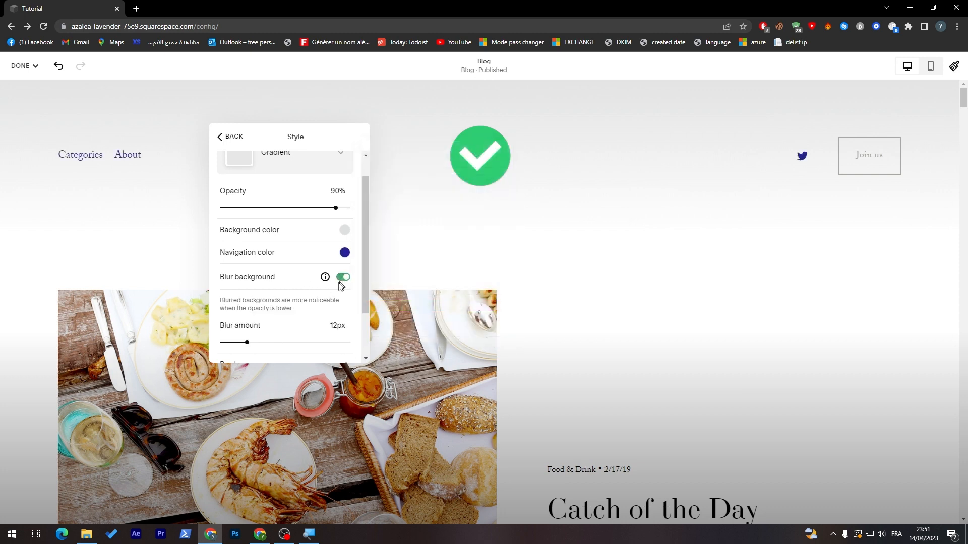
pyautogui.moveTo(246, 340); pyautogui.dragTo(348, 342)
pyautogui.scroll(-2, 362, 239)
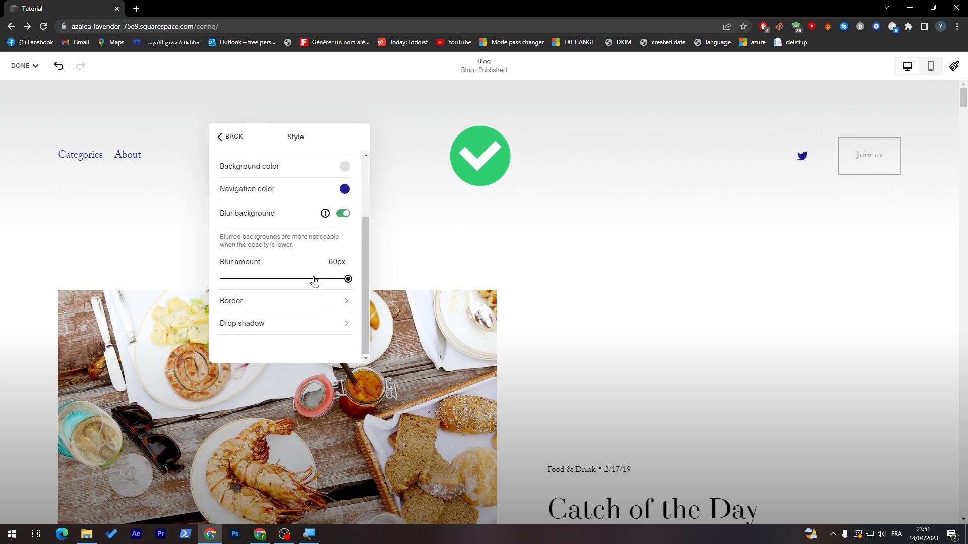
pyautogui.click(339, 301)
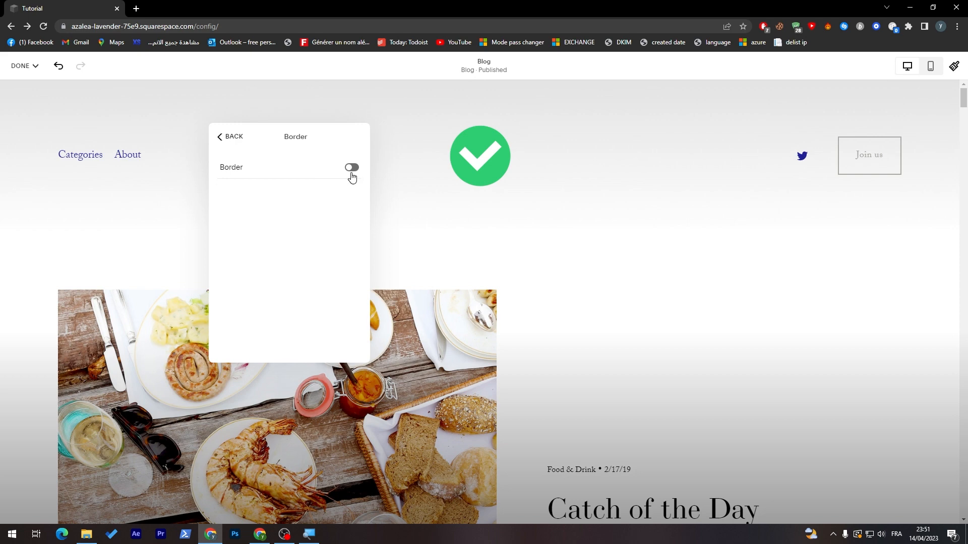
# Step: Turn on a black header border and save the header changes
pyautogui.click(351, 168)
pyautogui.click(231, 136)
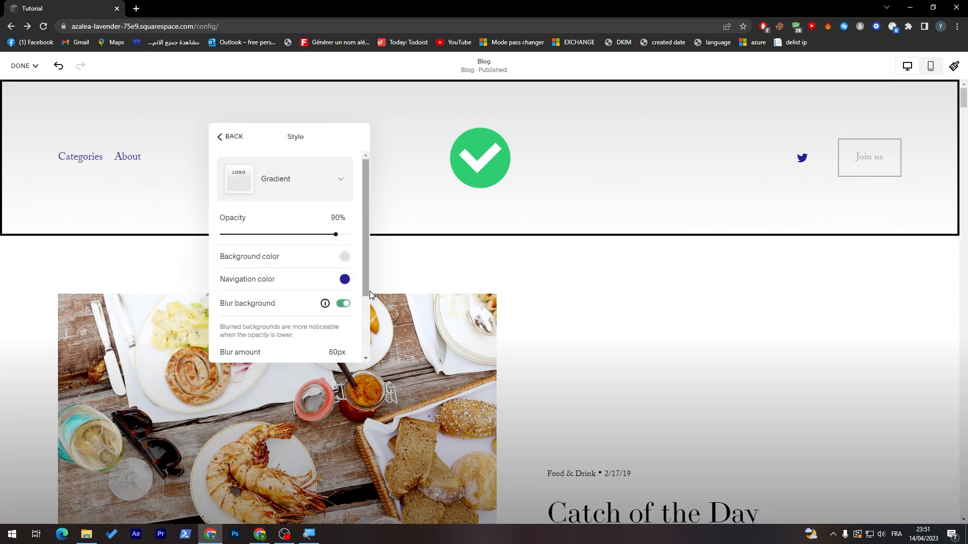
pyautogui.scroll(-3, 370, 291)
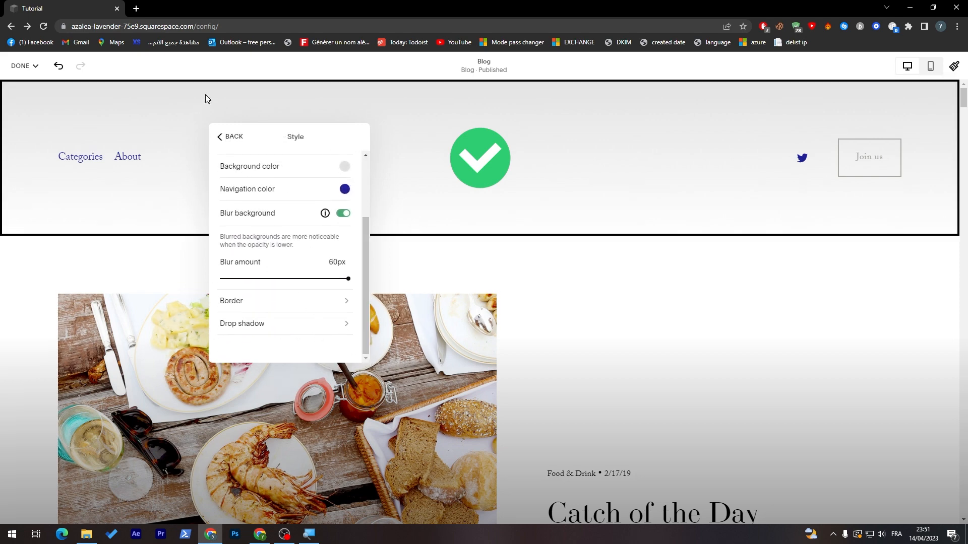
pyautogui.click(227, 136)
pyautogui.click(23, 66)
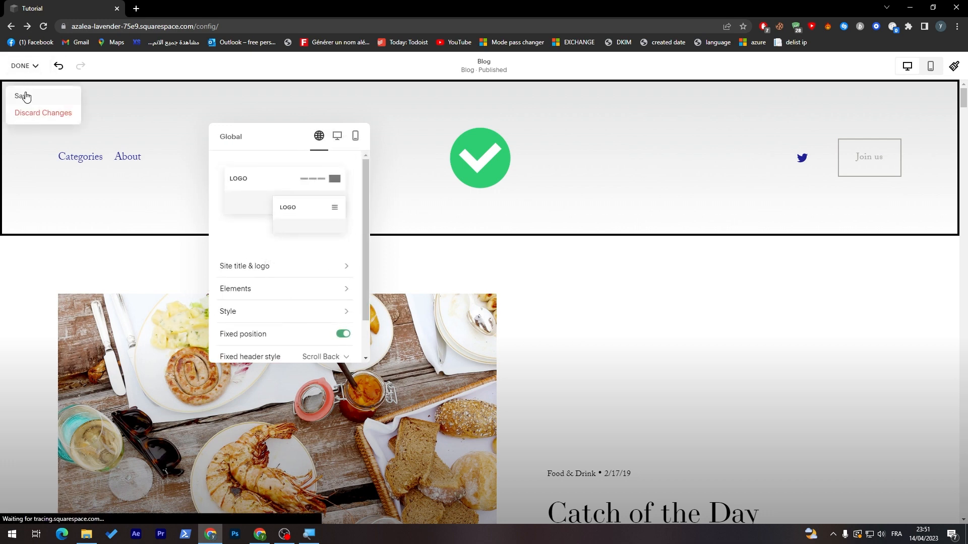
pyautogui.click(23, 96)
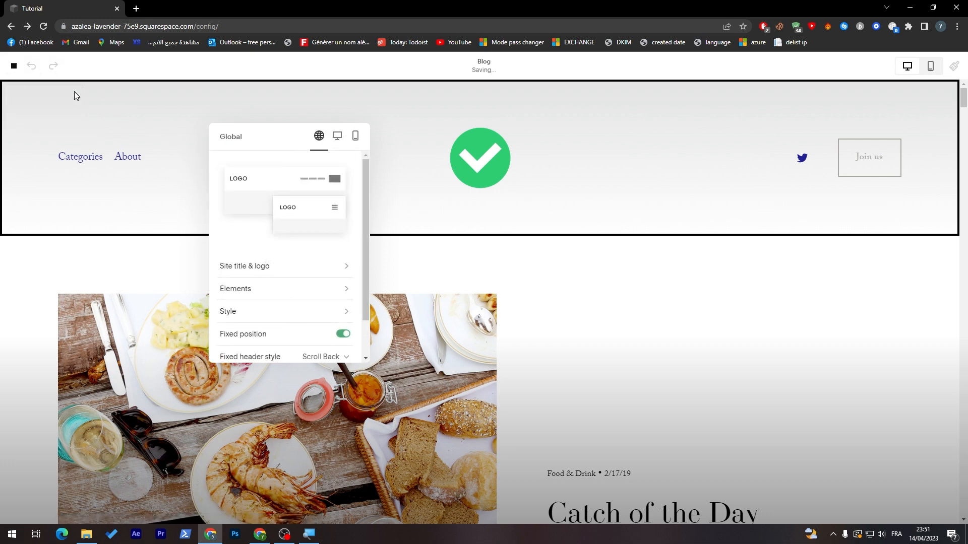
# Step: Remove /config/ from the site address and reload to reach the dashboard
pyautogui.moveTo(260, 134); pyautogui.dragTo(652, 99)
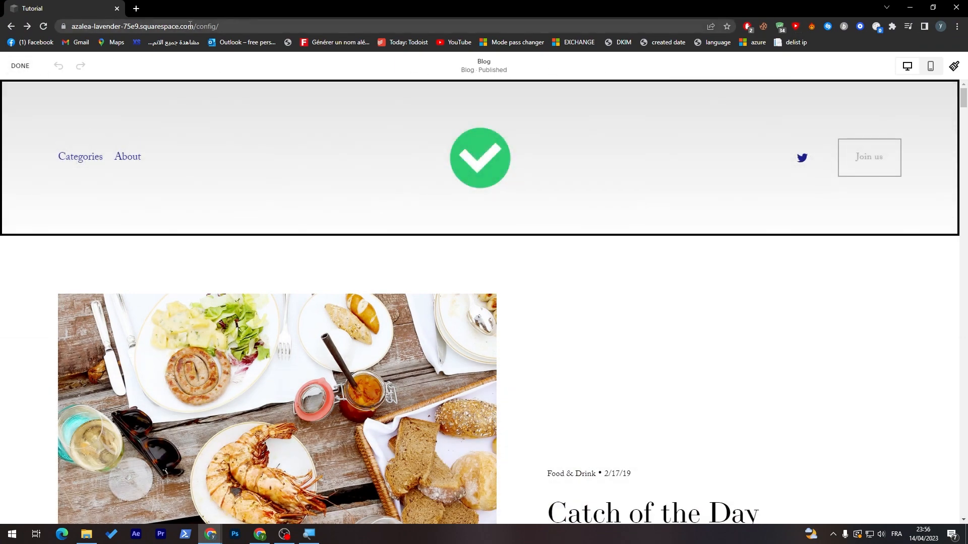
pyautogui.moveTo(195, 26); pyautogui.dragTo(398, 21)
pyautogui.press('BackSpace')
pyautogui.press('Return')
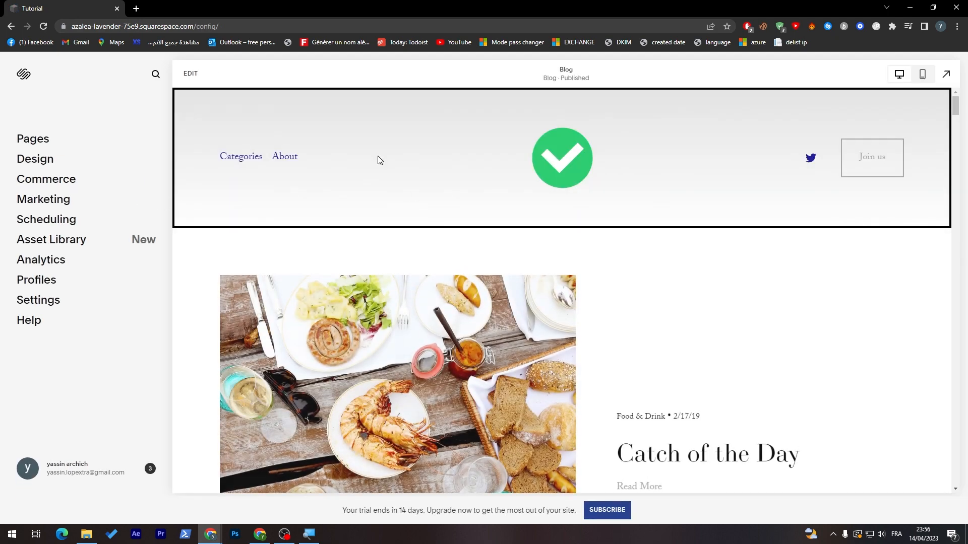
# Step: In Pages, open the Not Linked Blog page and add a new untitled post
pyautogui.click(119, 144)
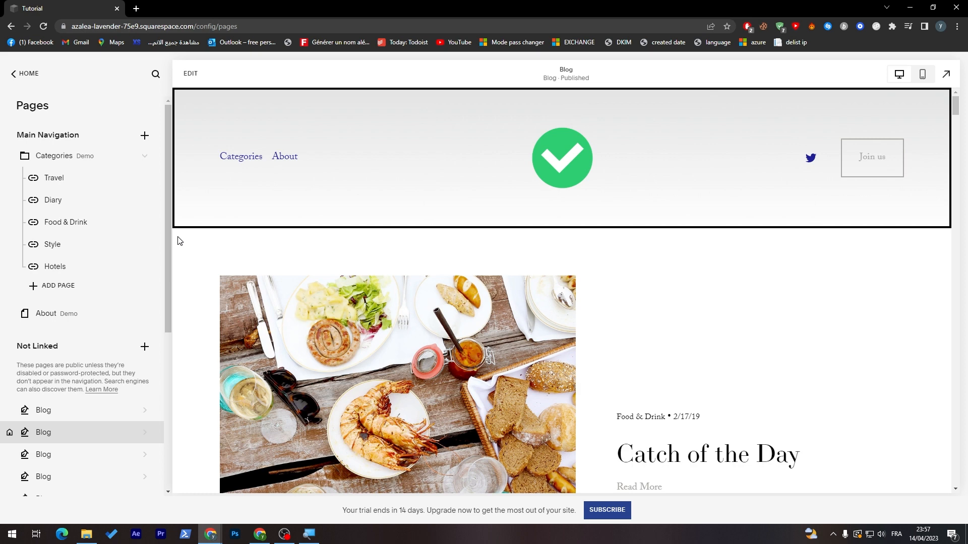
pyautogui.moveTo(166, 240); pyautogui.dragTo(61, 339)
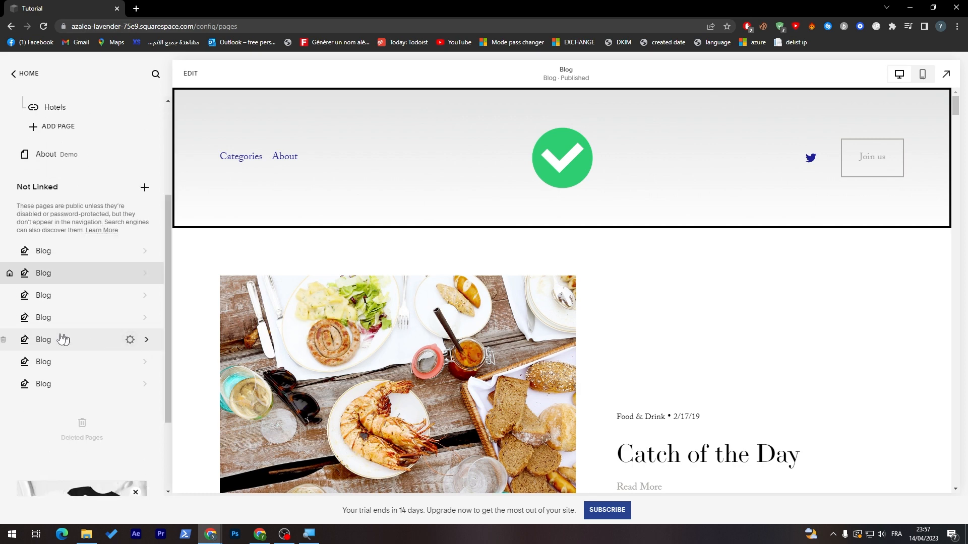
pyautogui.click(42, 296)
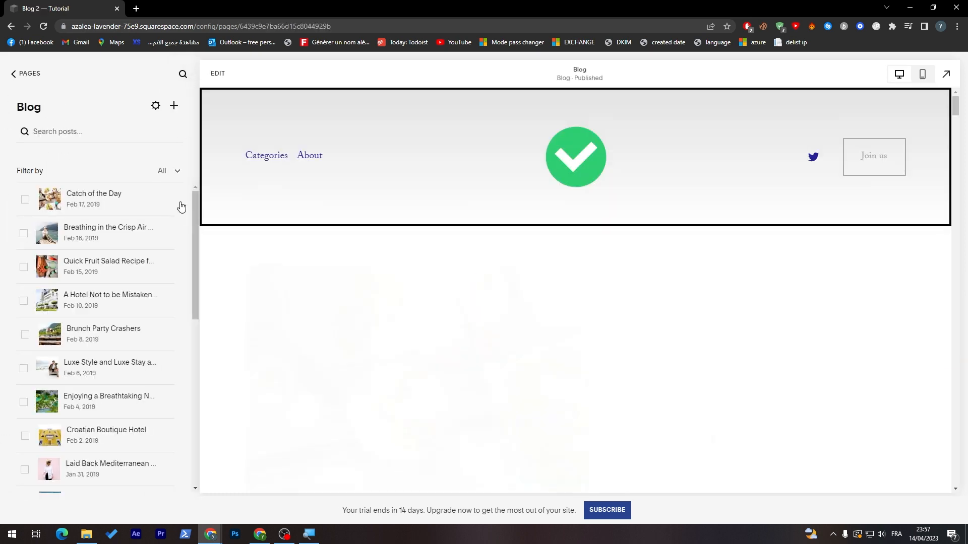
pyautogui.click(169, 199)
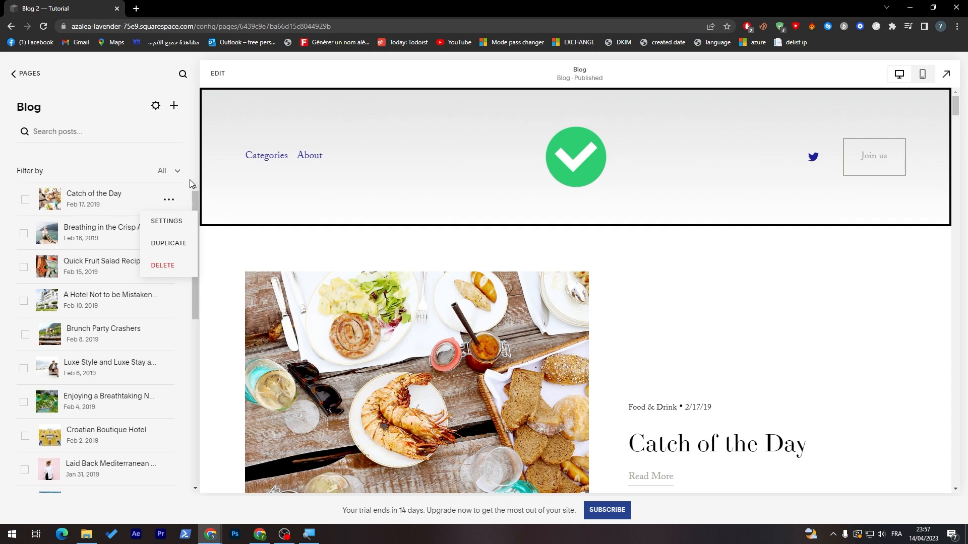
pyautogui.click(134, 95)
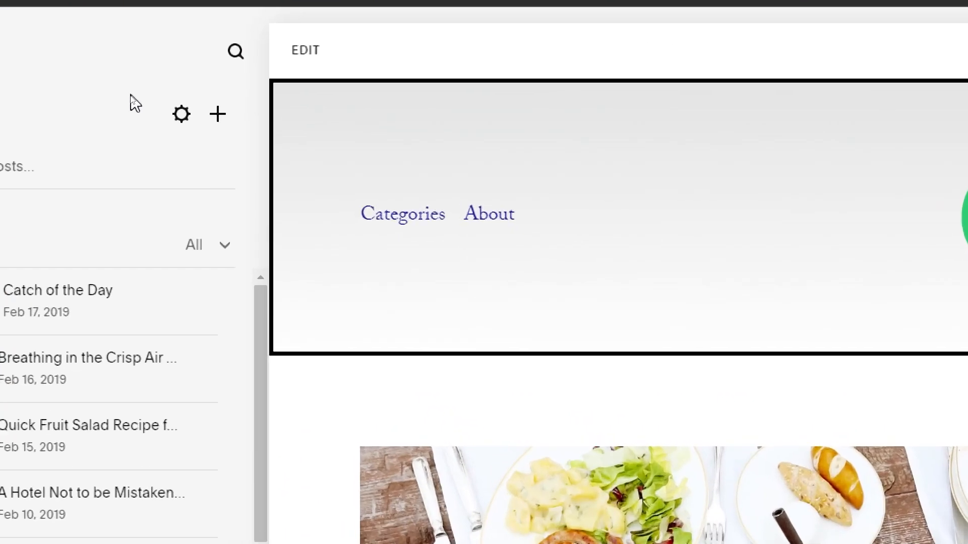
pyautogui.click(218, 116)
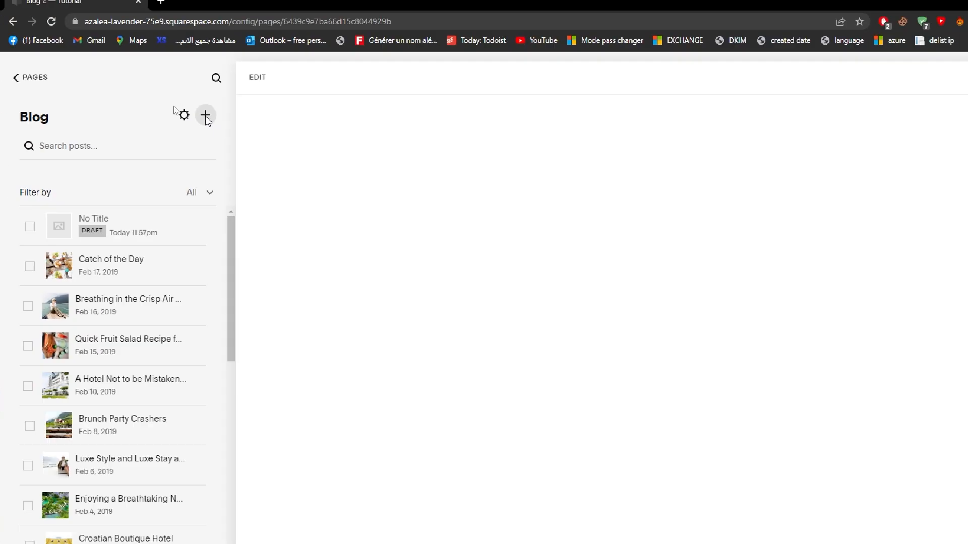